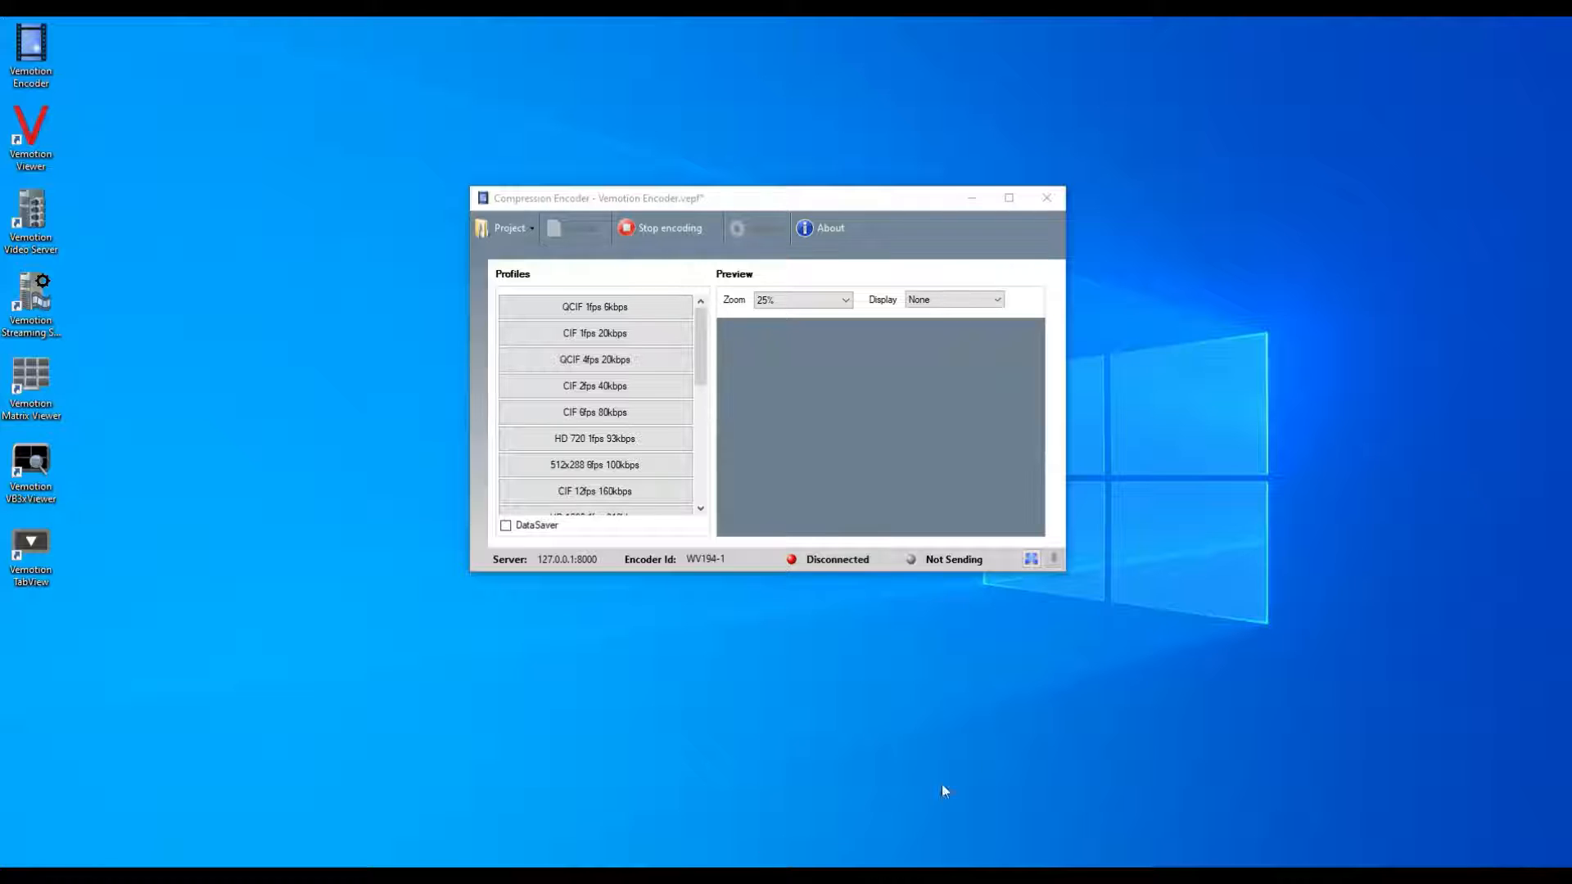
# Stop the running encoding and begin a new encoder profile with the Add Profile wizard.
pyautogui.click(528, 233)
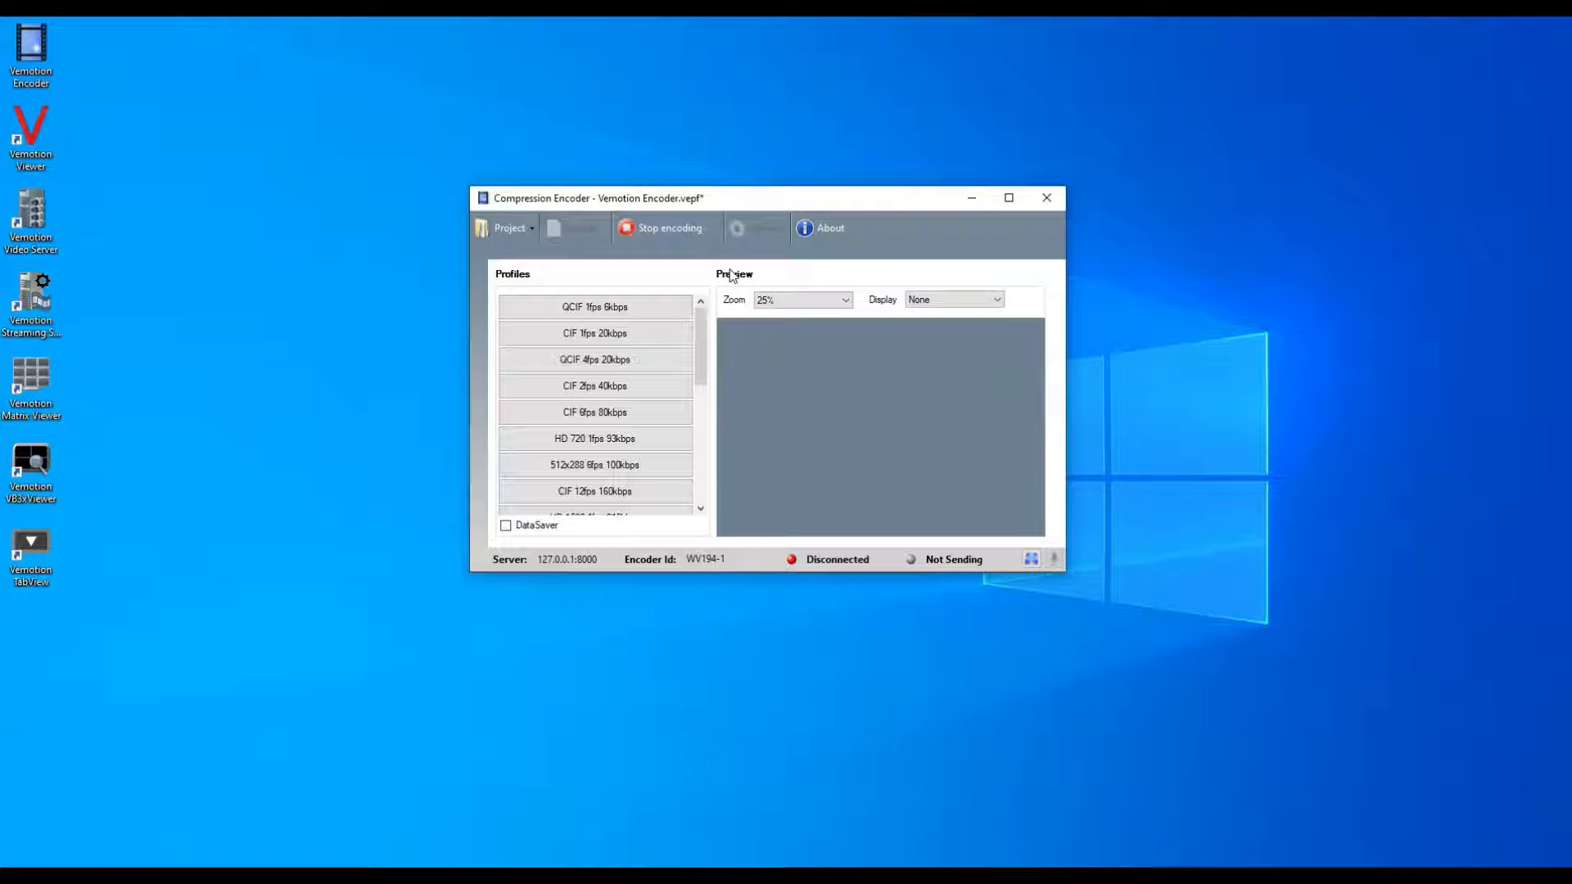
pyautogui.click(631, 229)
pyautogui.click(601, 232)
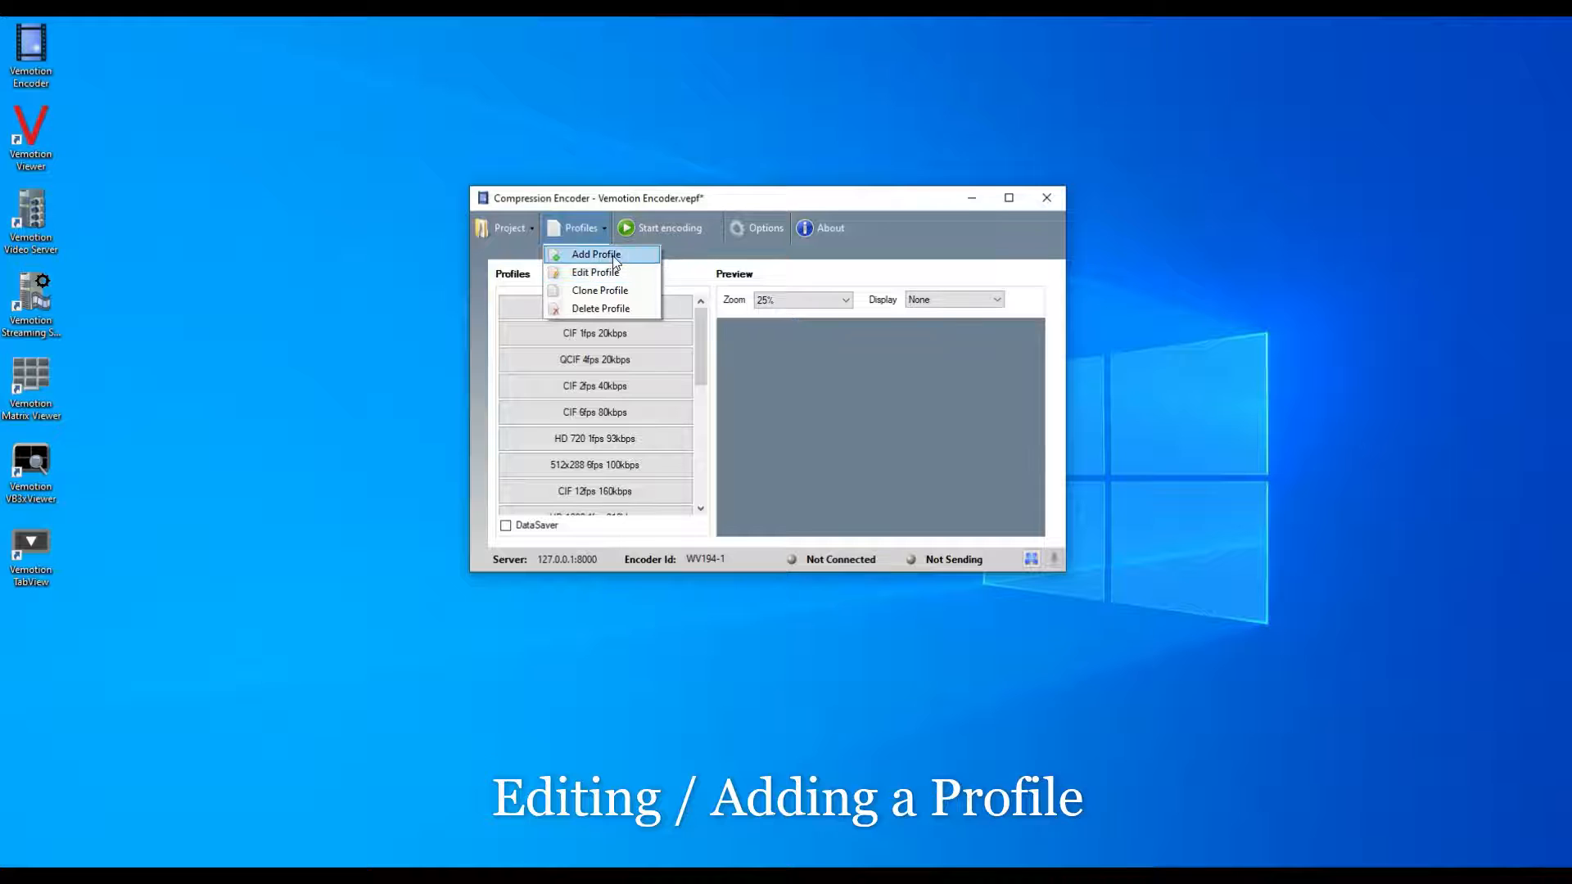
pyautogui.click(591, 253)
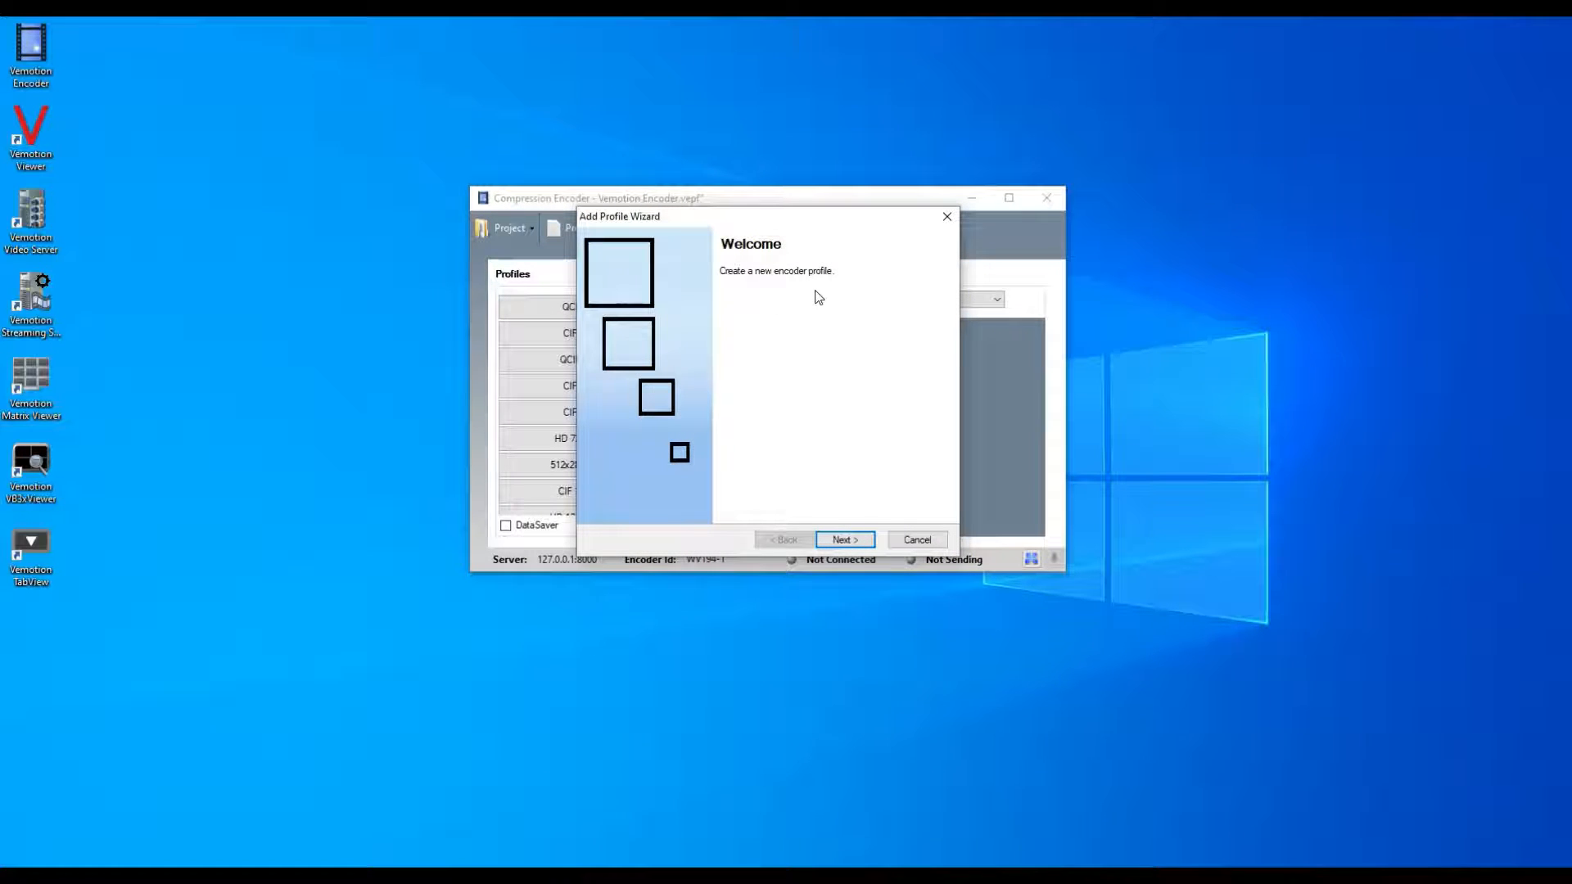
pyautogui.click(855, 541)
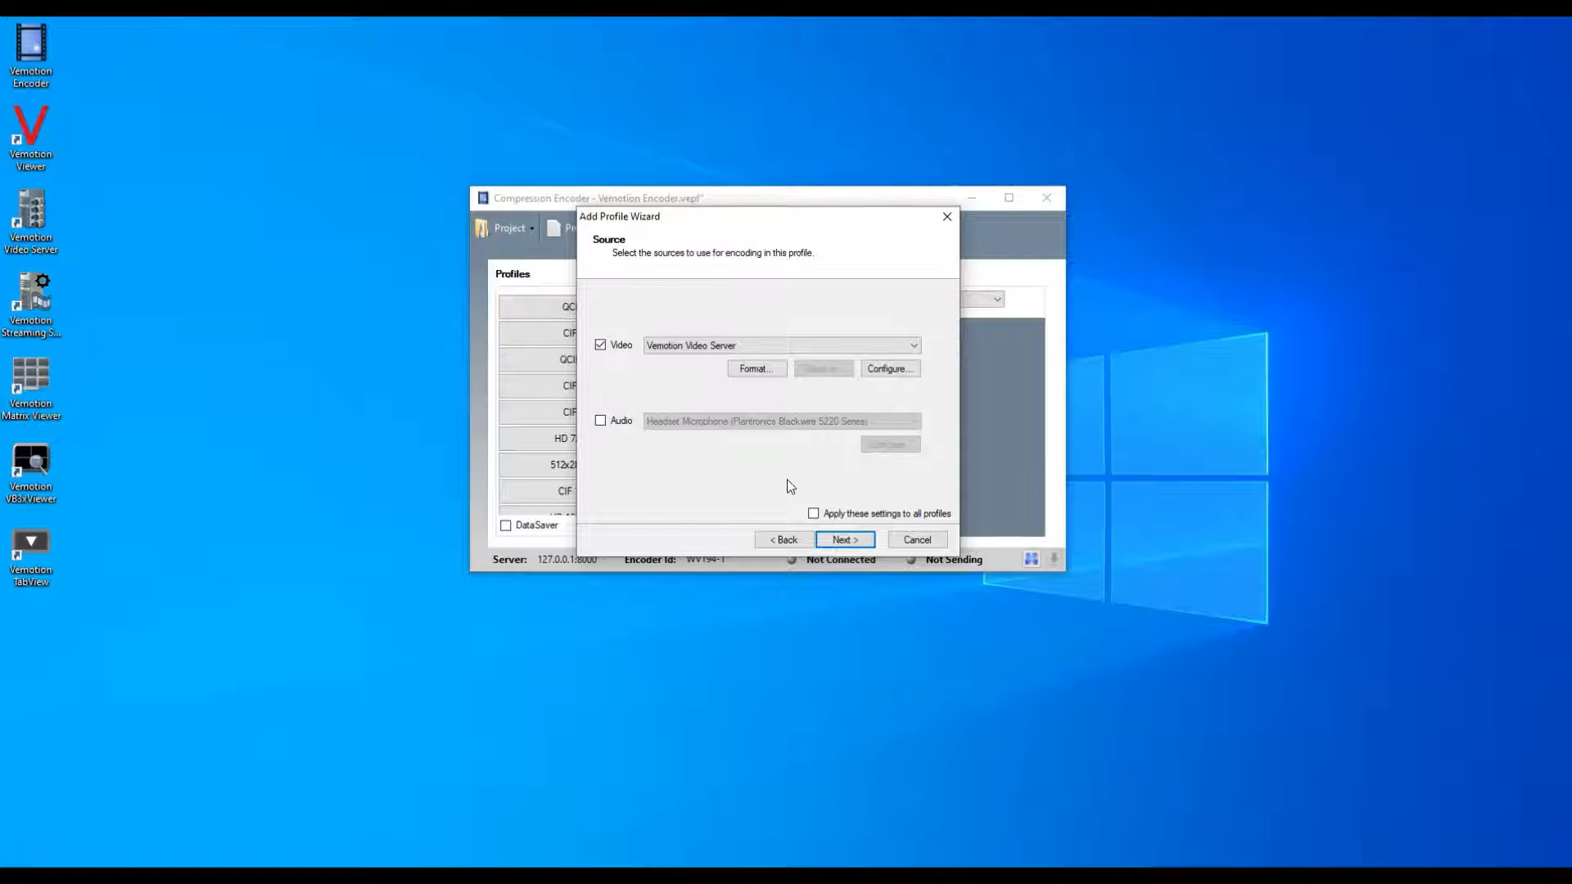
# Use Vemotion Video Server as the profile's video source with format I420, 176 x 144, frame rate 25, and no audio.
pyautogui.click(765, 370)
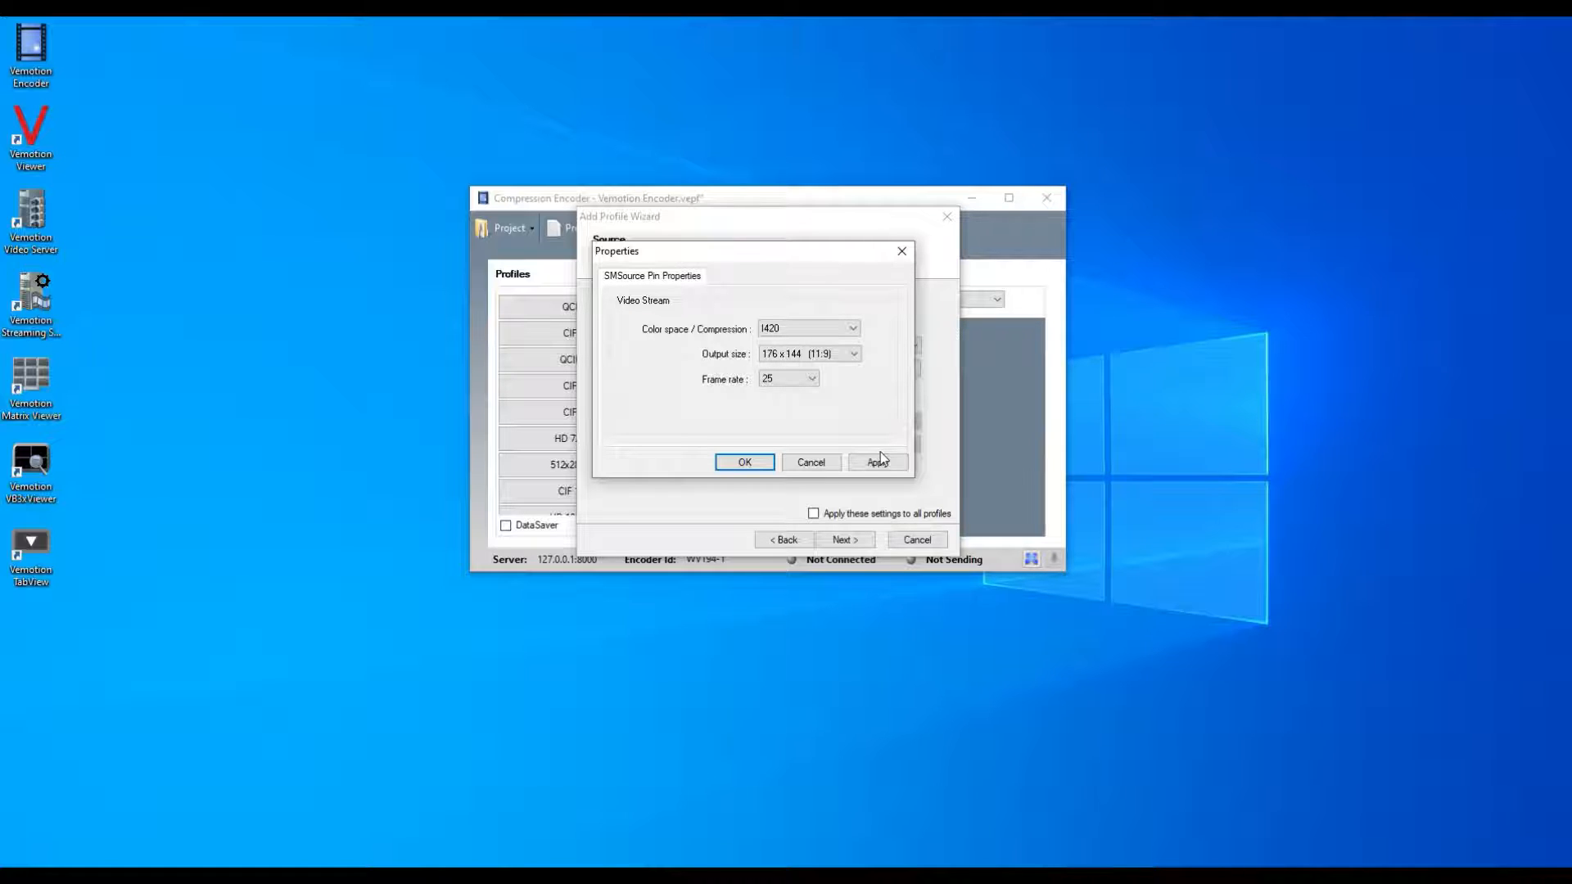
pyautogui.click(735, 468)
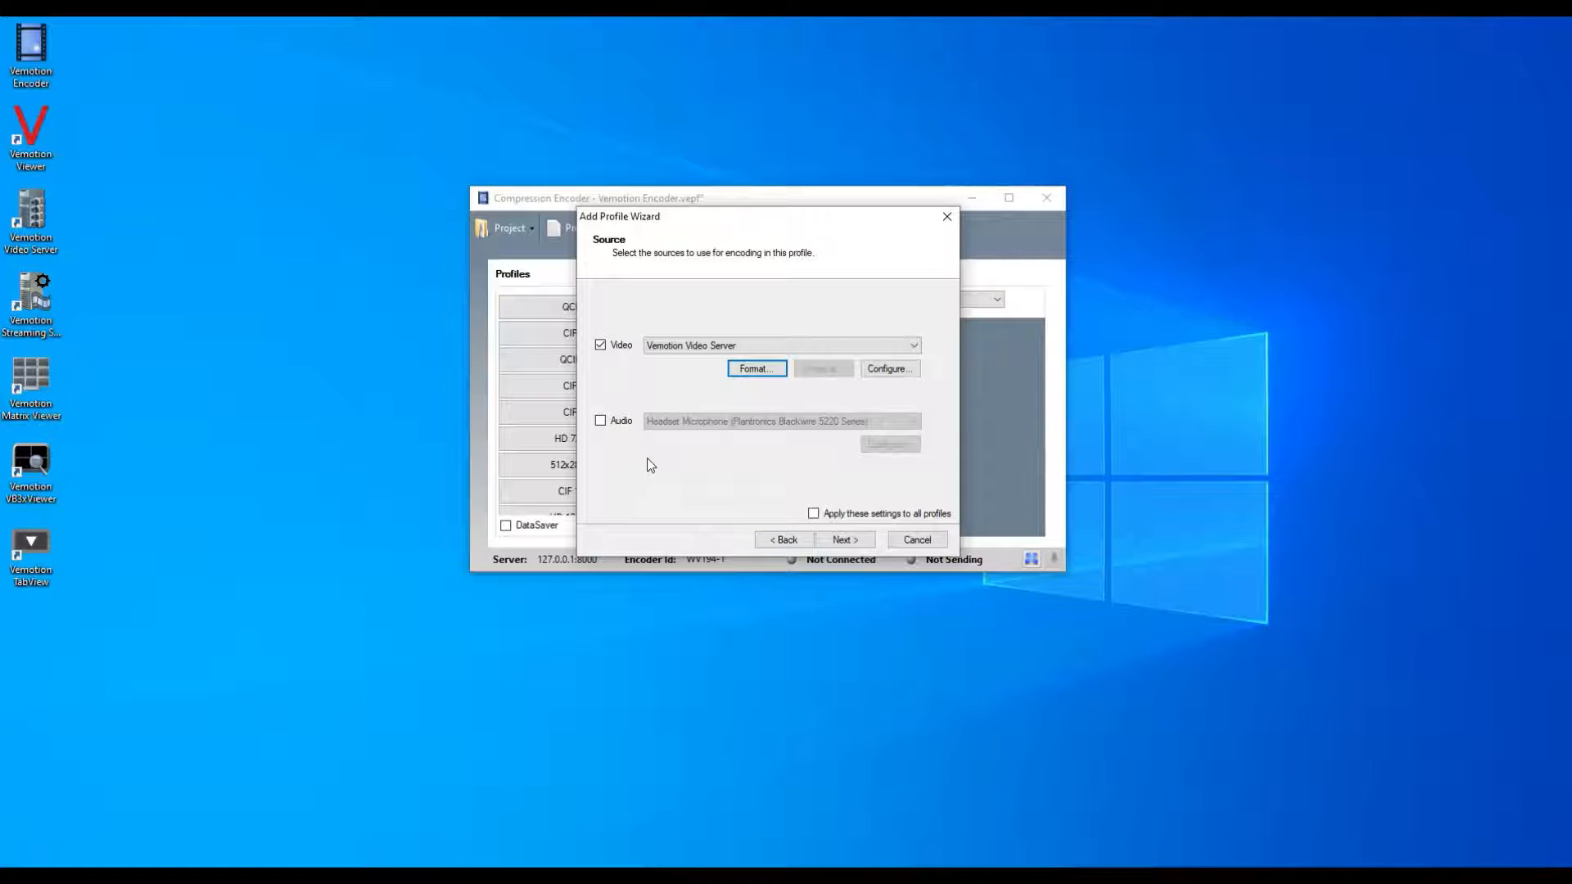
pyautogui.click(602, 420)
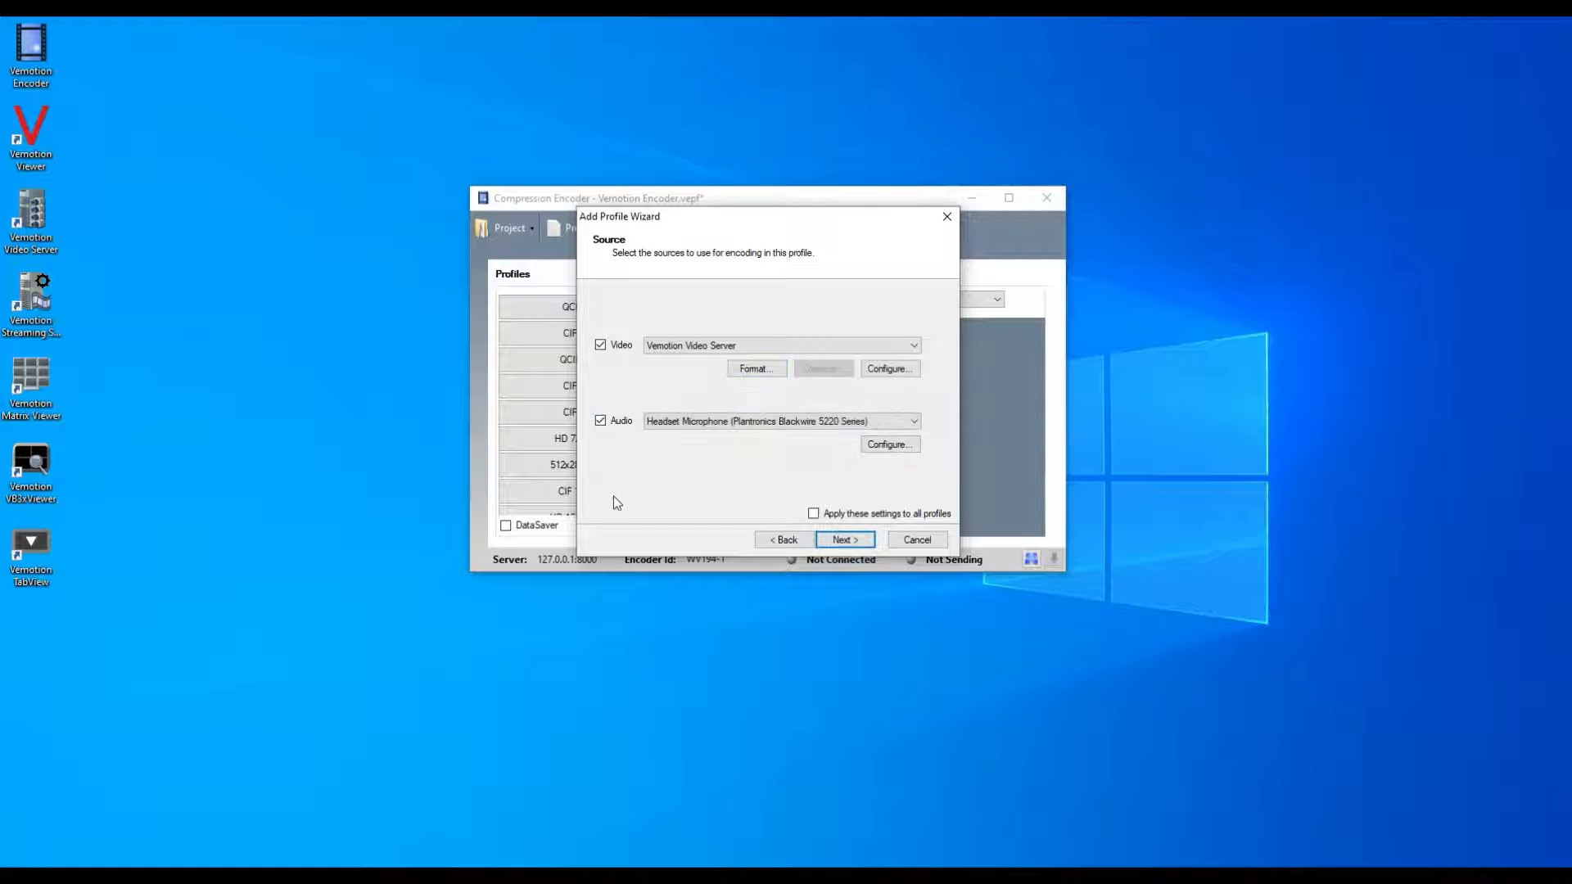
pyautogui.click(601, 420)
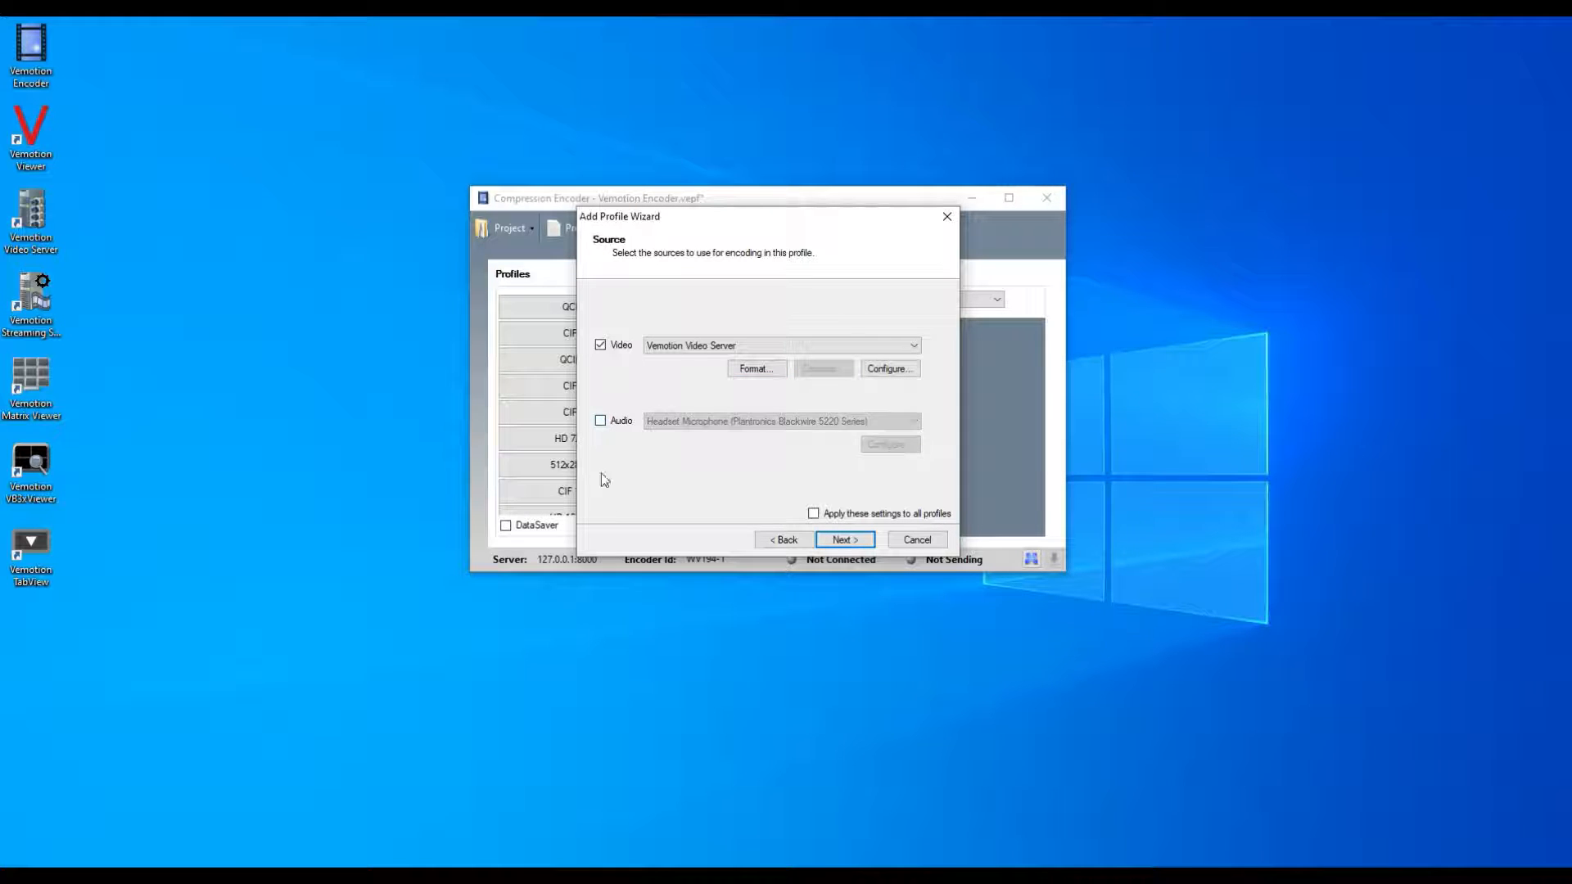
pyautogui.click(844, 540)
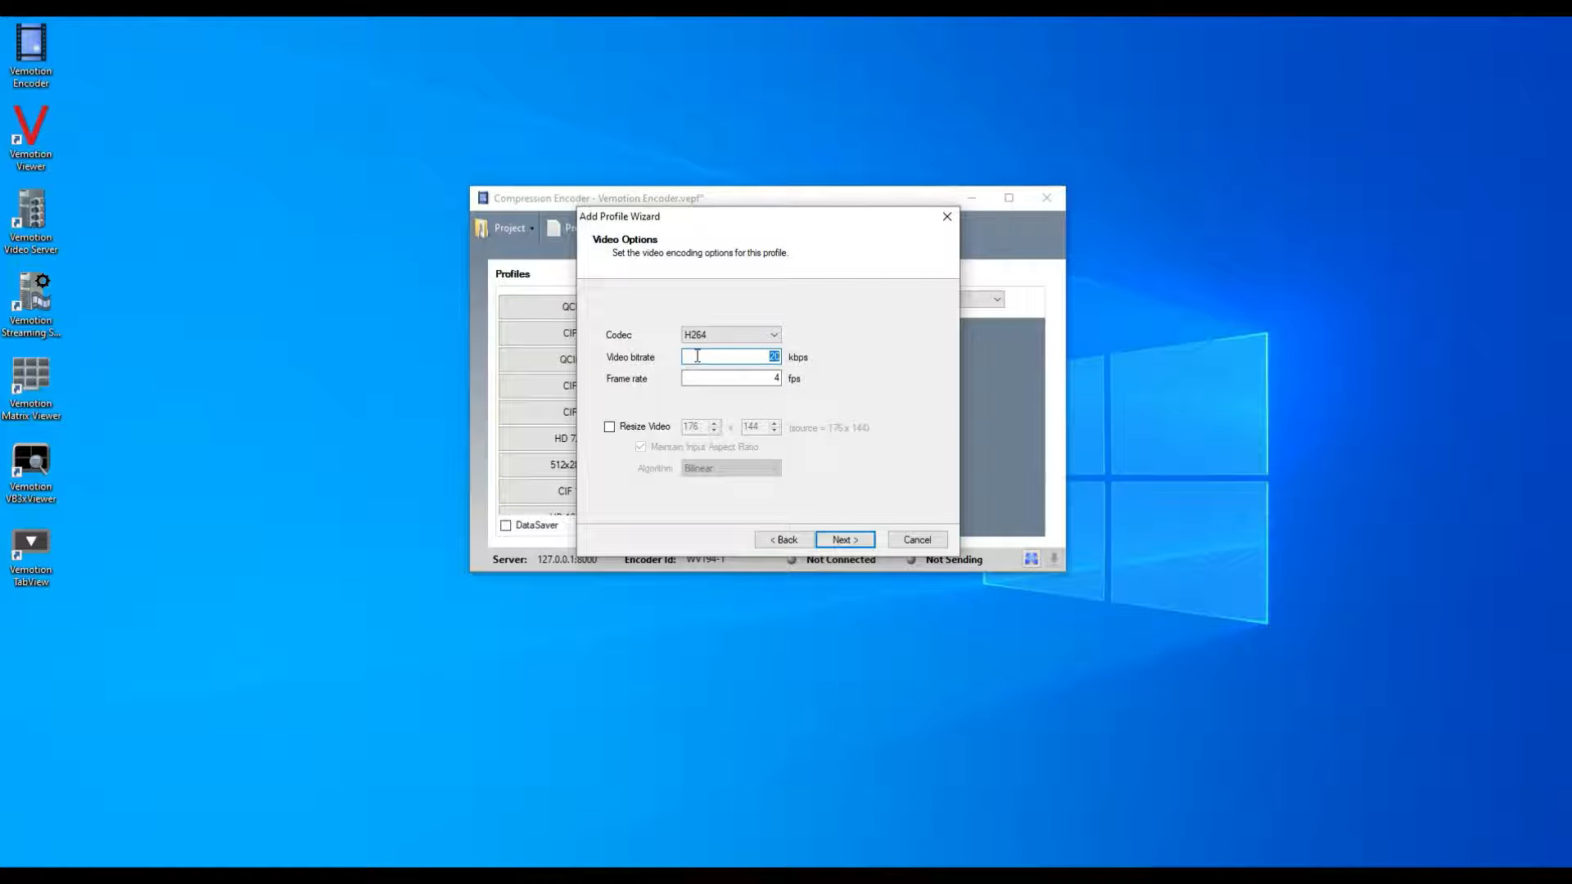
# Accept the H264 codec at 20 kbps and 4 fps for the profile, with video resizing off.
pyautogui.click(774, 335)
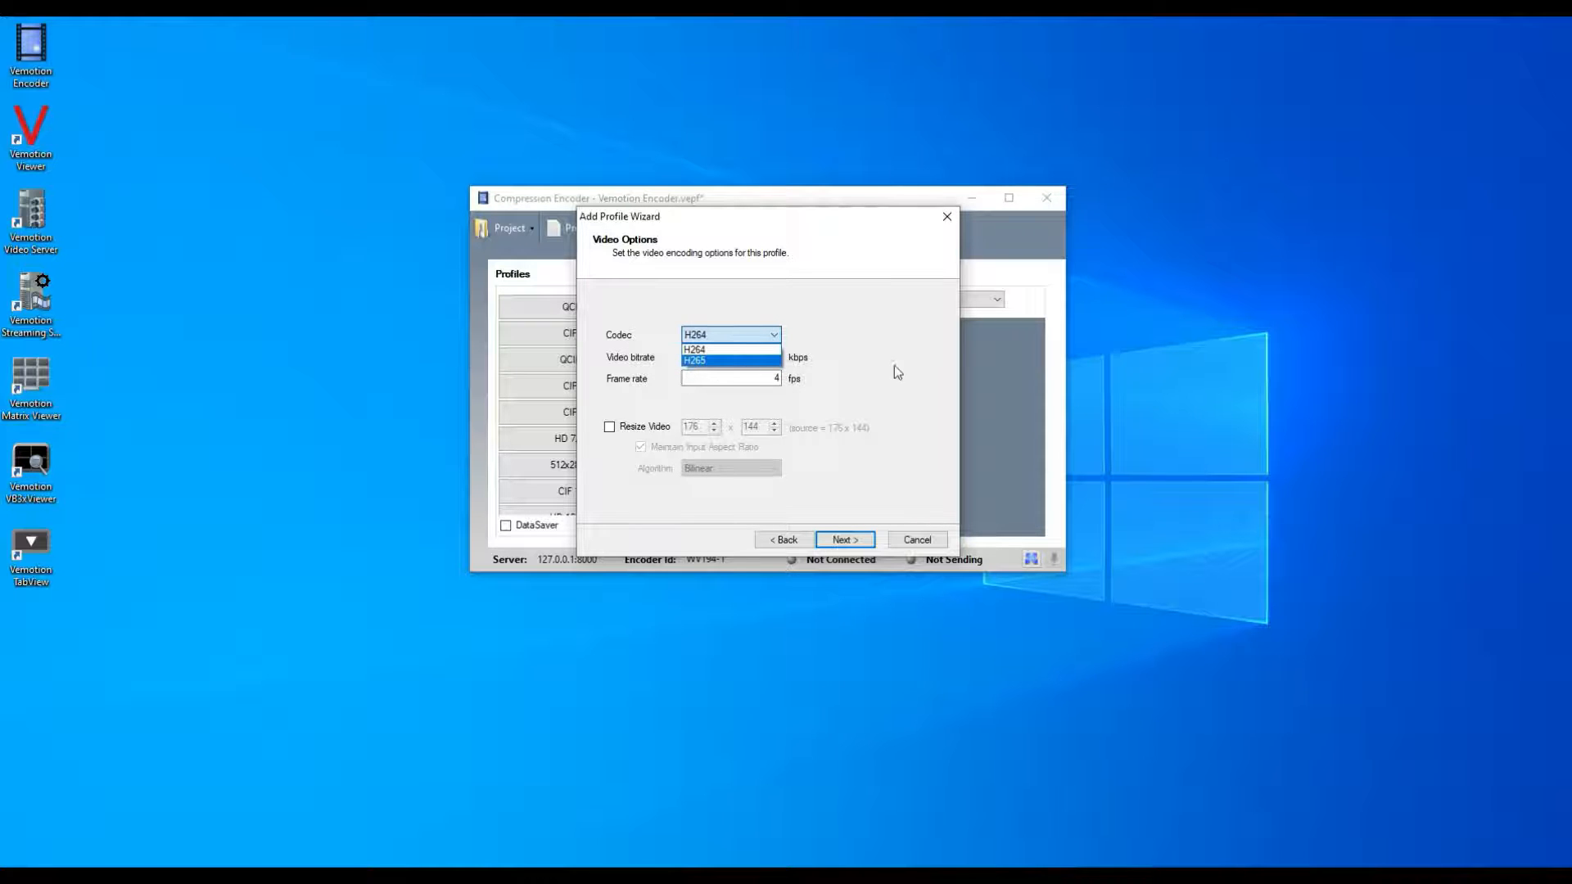
pyautogui.click(866, 369)
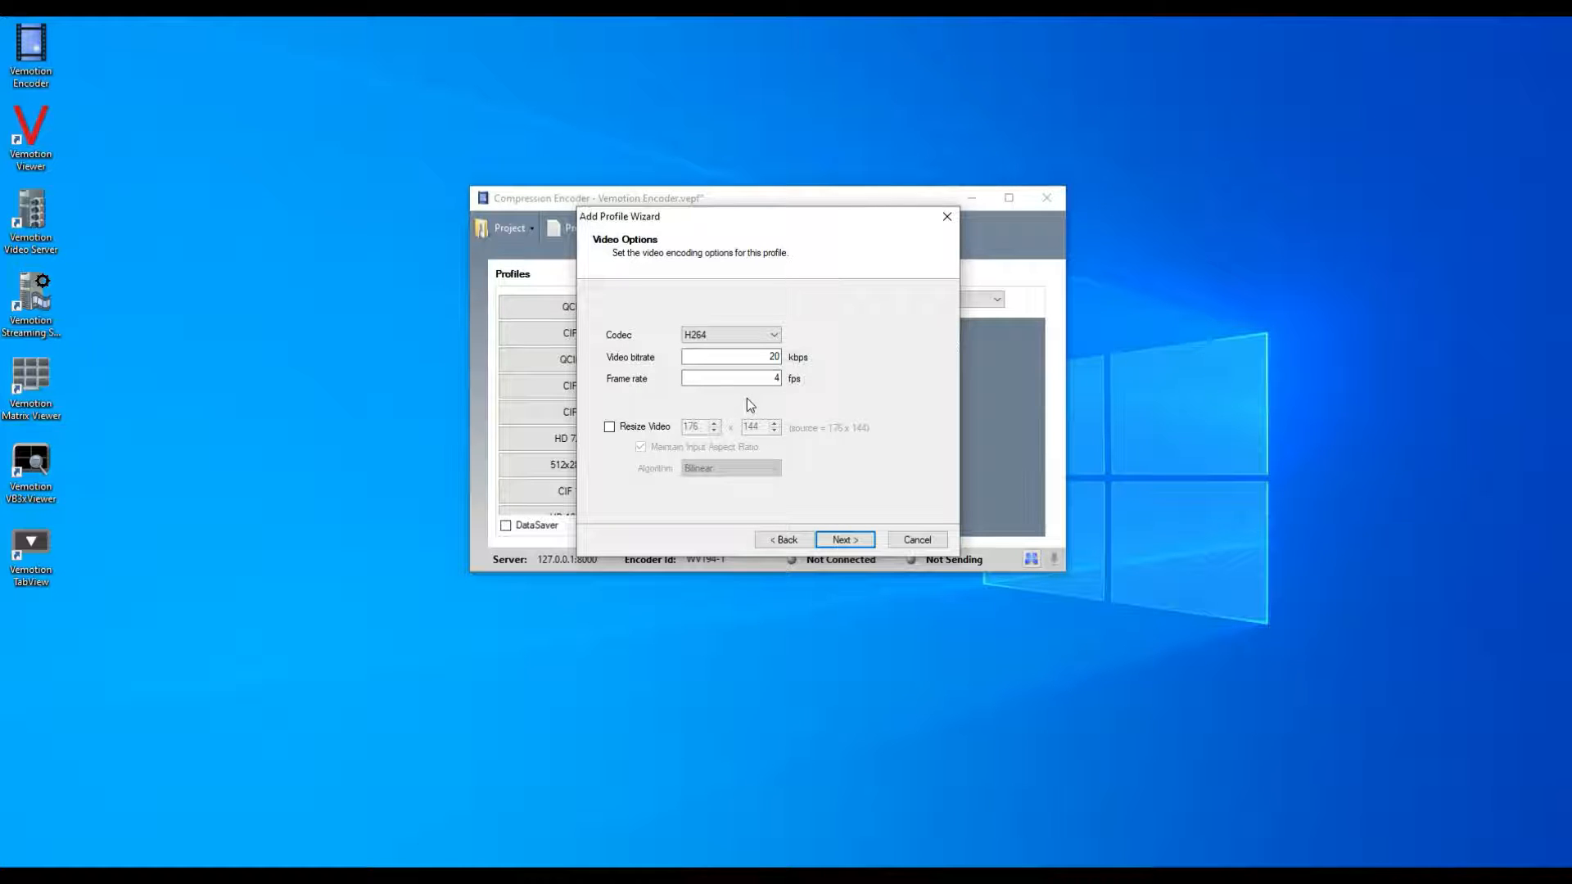
pyautogui.click(609, 426)
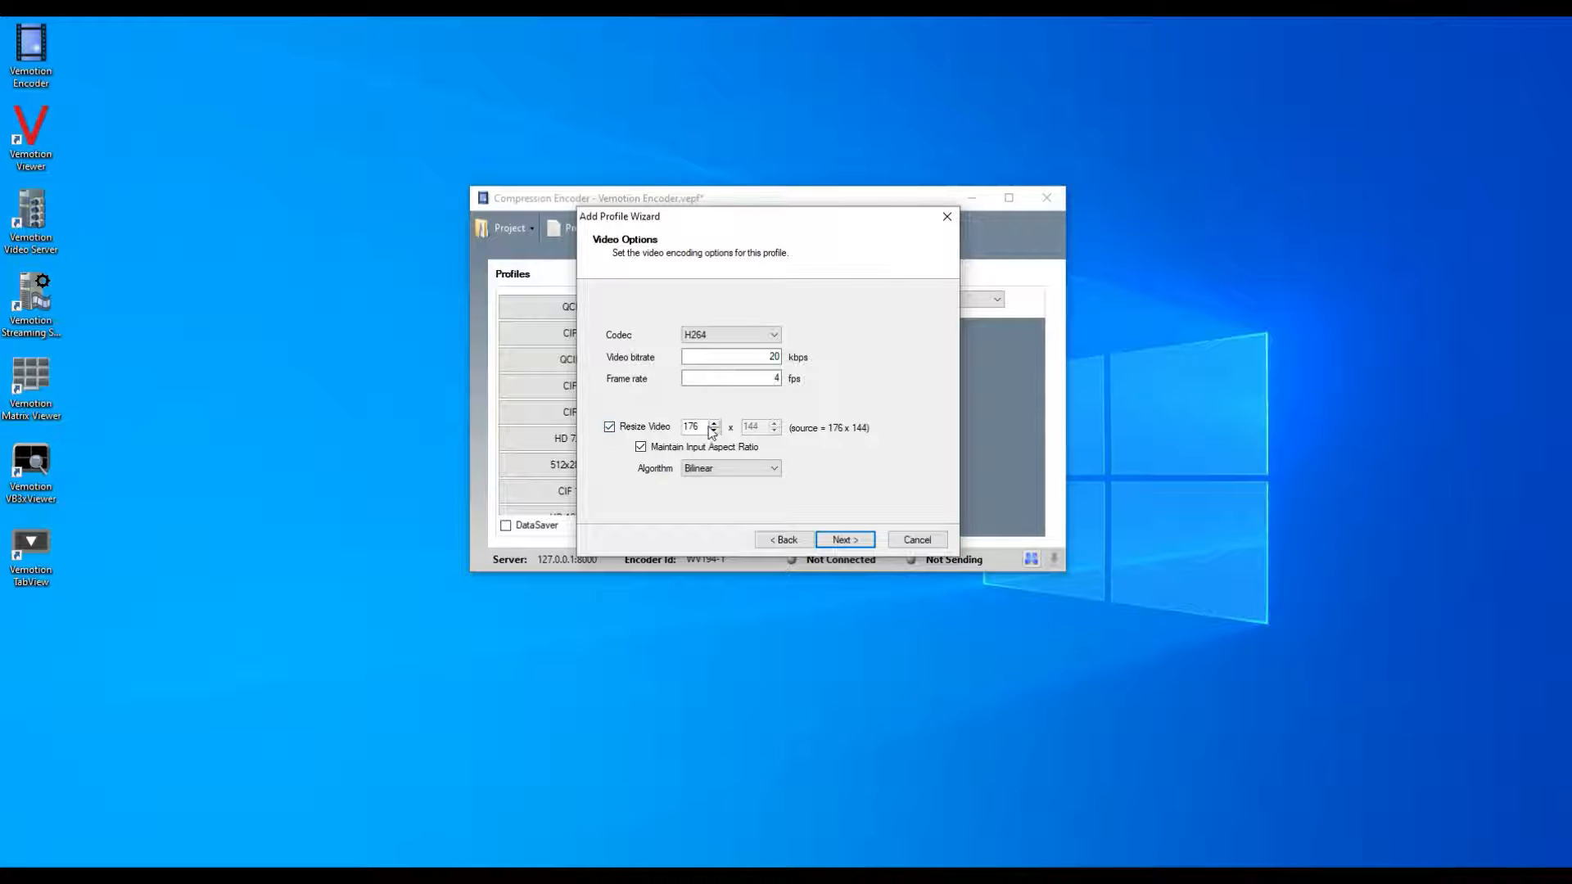
pyautogui.click(609, 426)
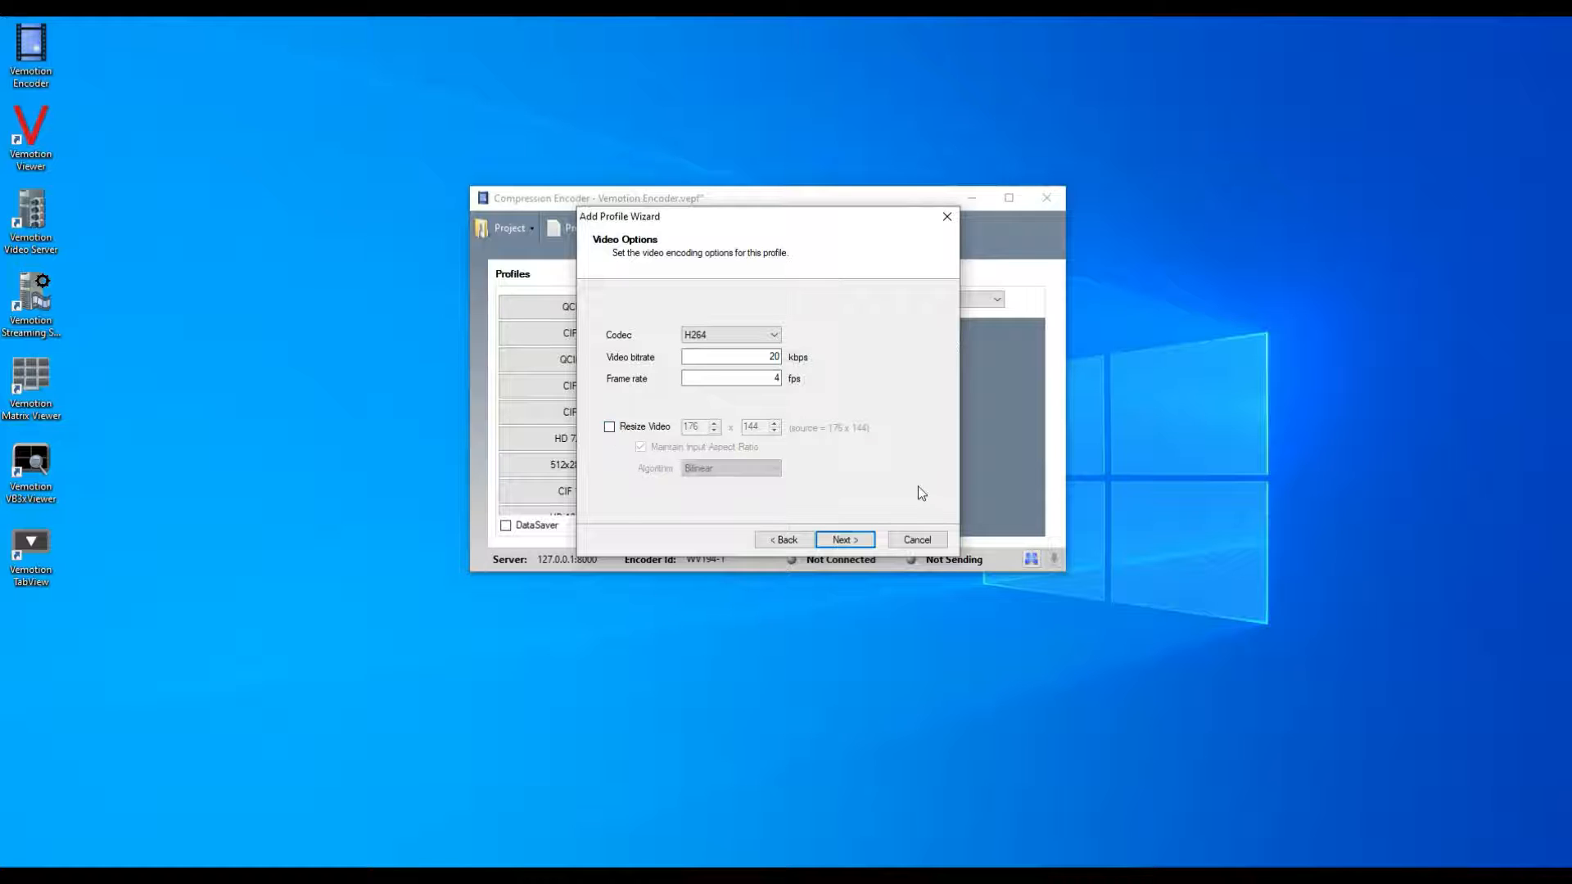
pyautogui.click(845, 540)
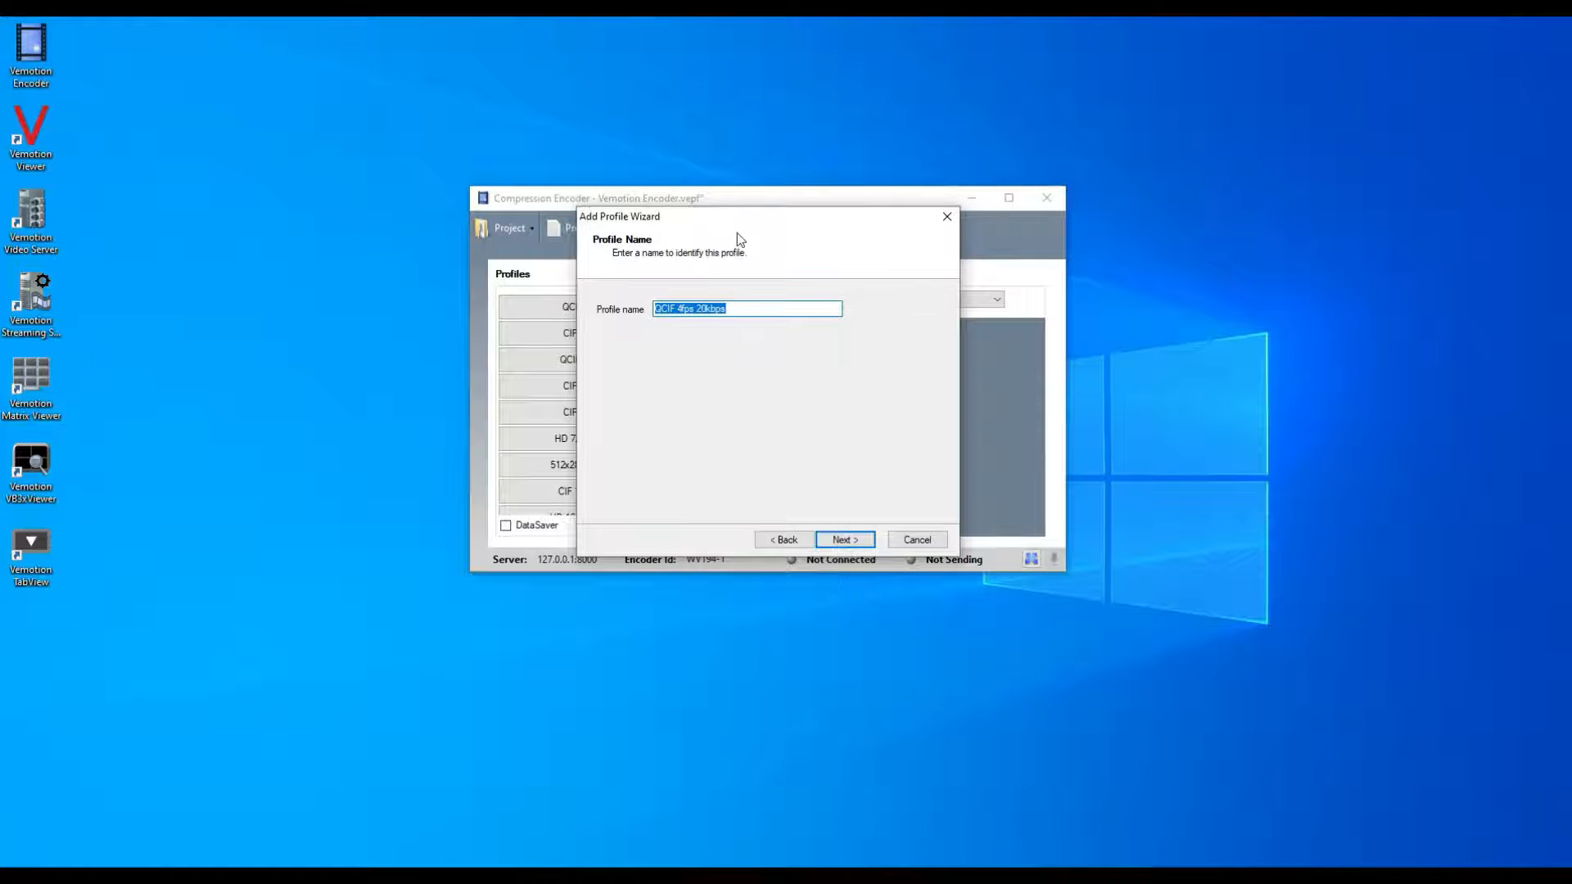
# Accept QCIF 4fps 20kbps as the profile name and finish creating the profile.
pyautogui.moveTo(730, 219); pyautogui.dragTo(880, 258)
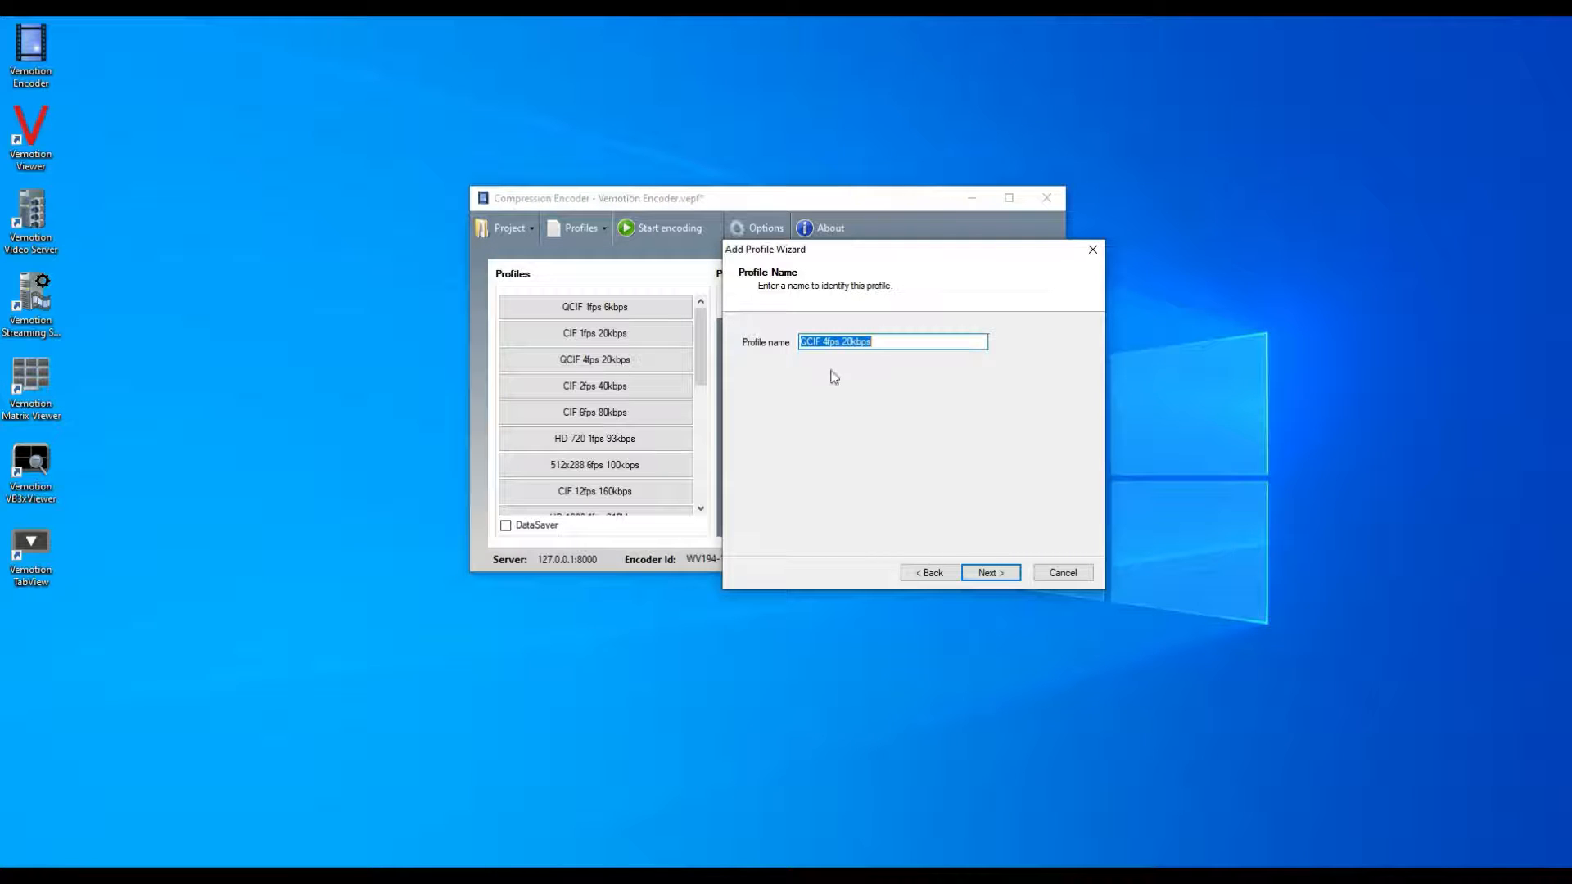
pyautogui.click(988, 573)
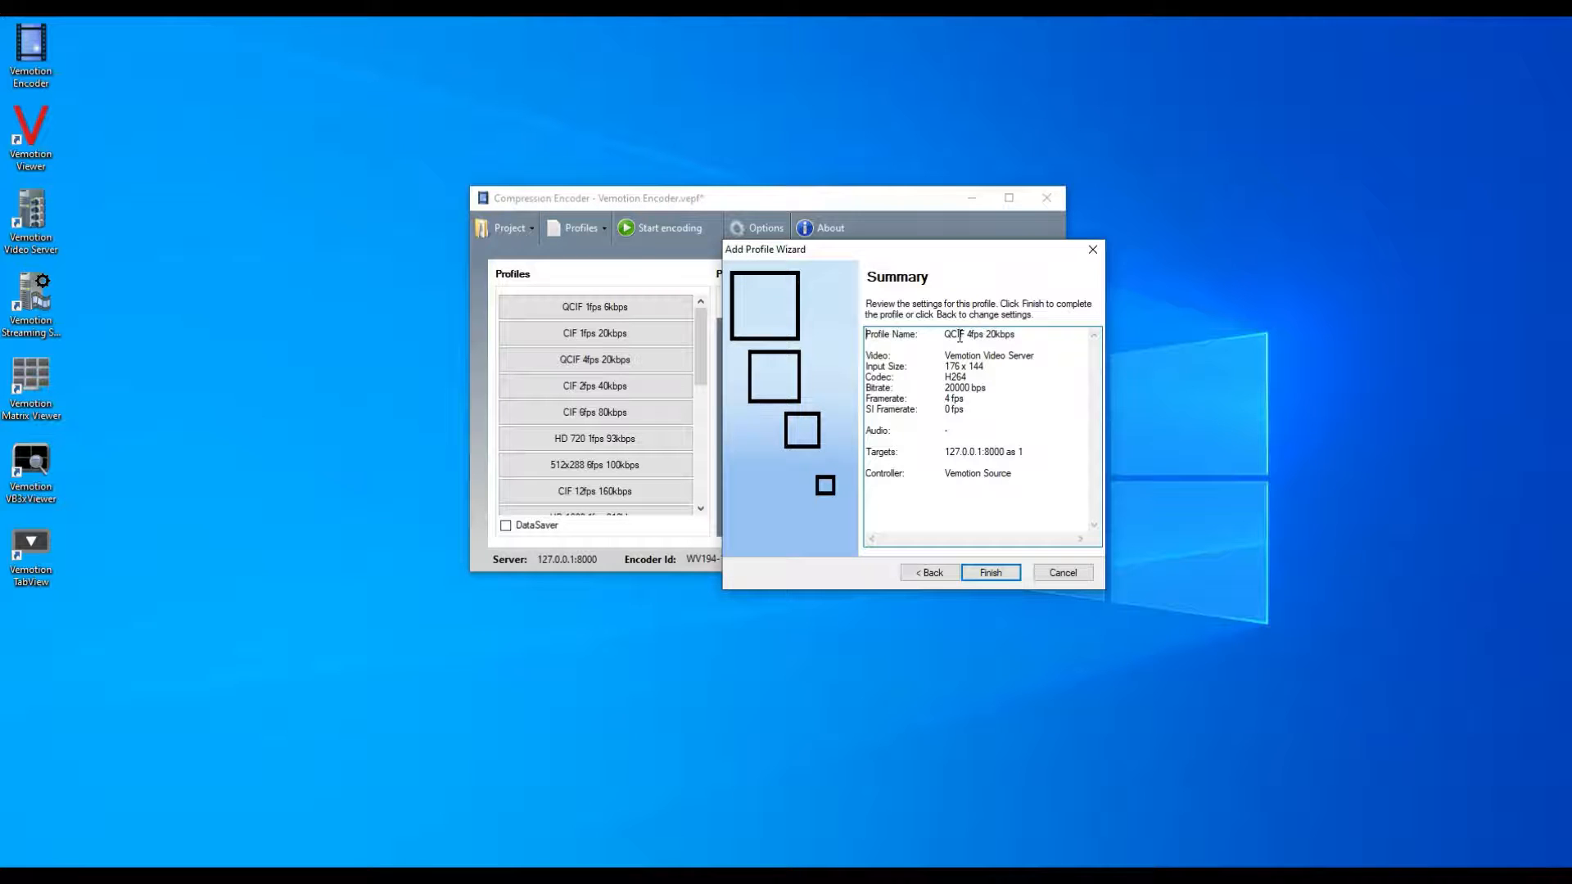
pyautogui.click(991, 575)
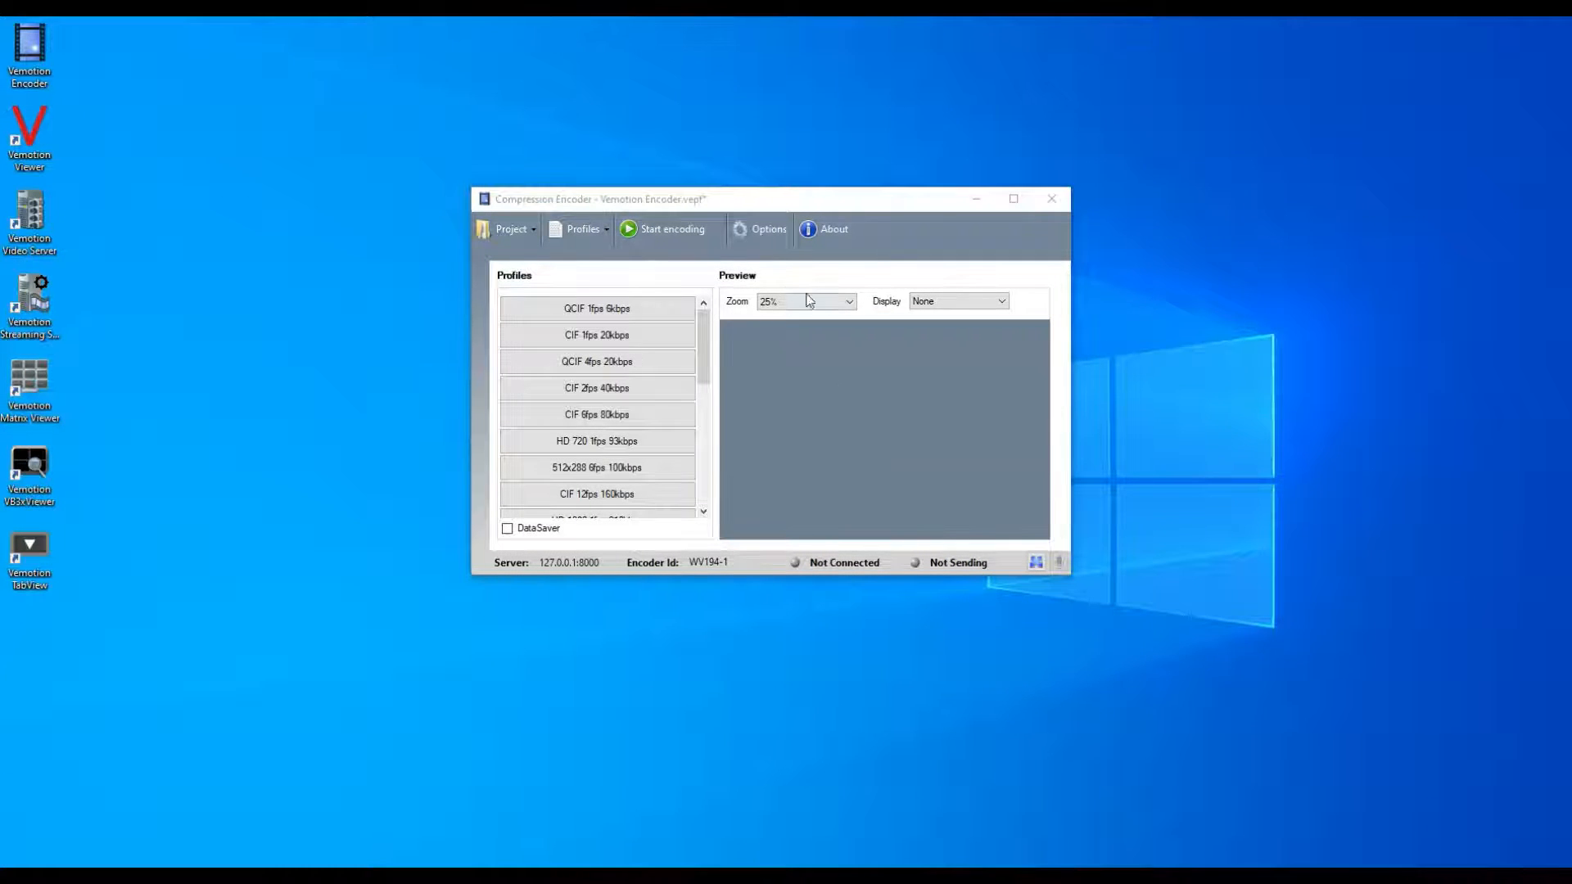
# Review the encoder's output, camera controller and video options, including the available video renderers.
pyautogui.click(761, 233)
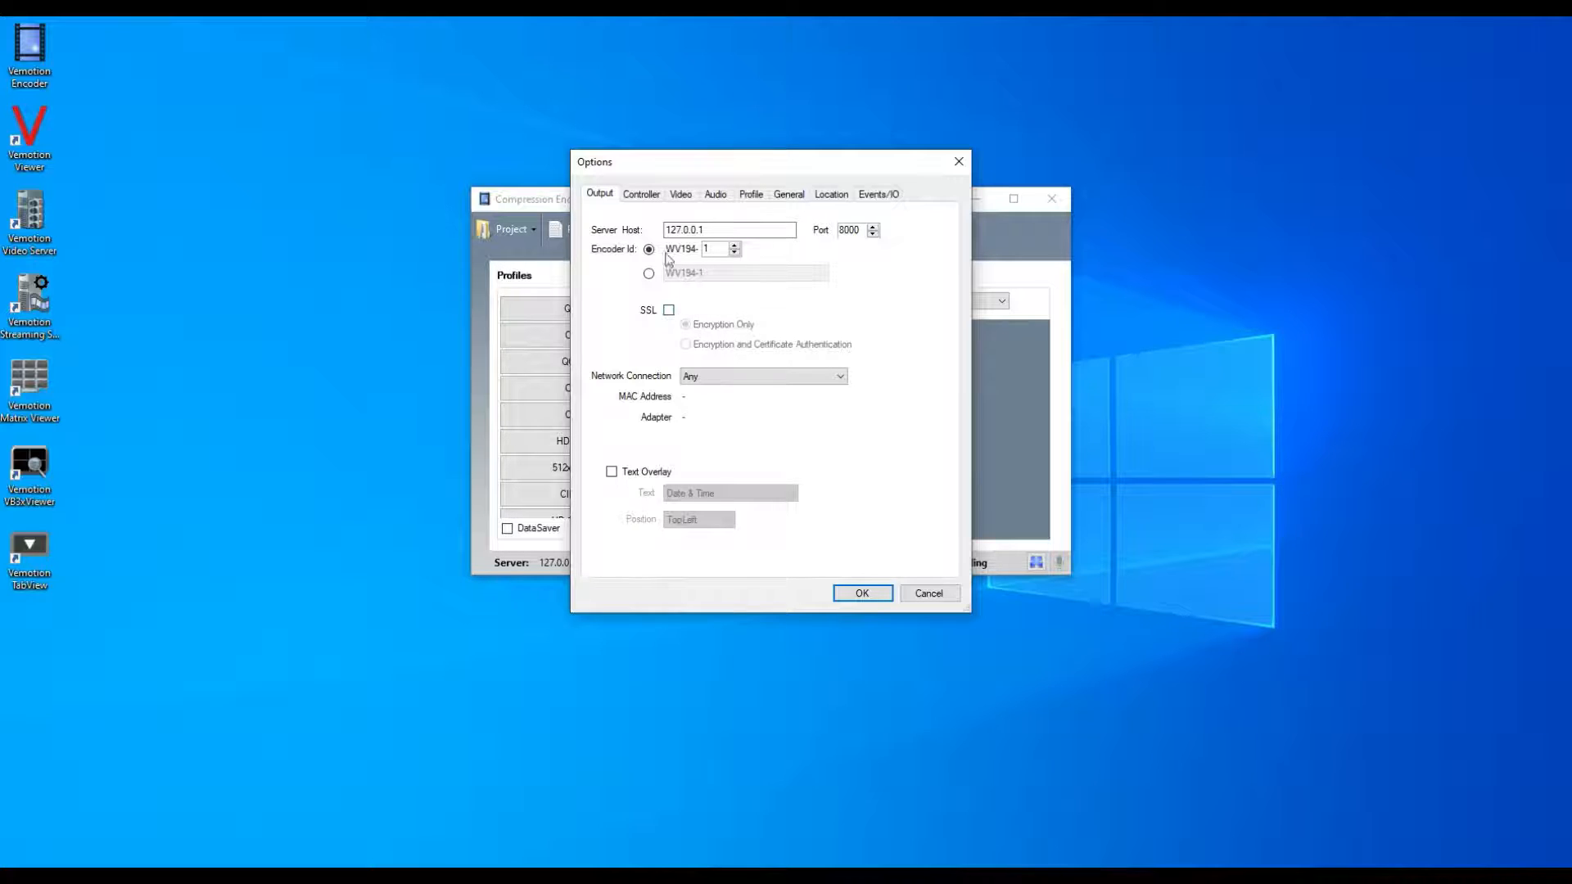
pyautogui.click(647, 197)
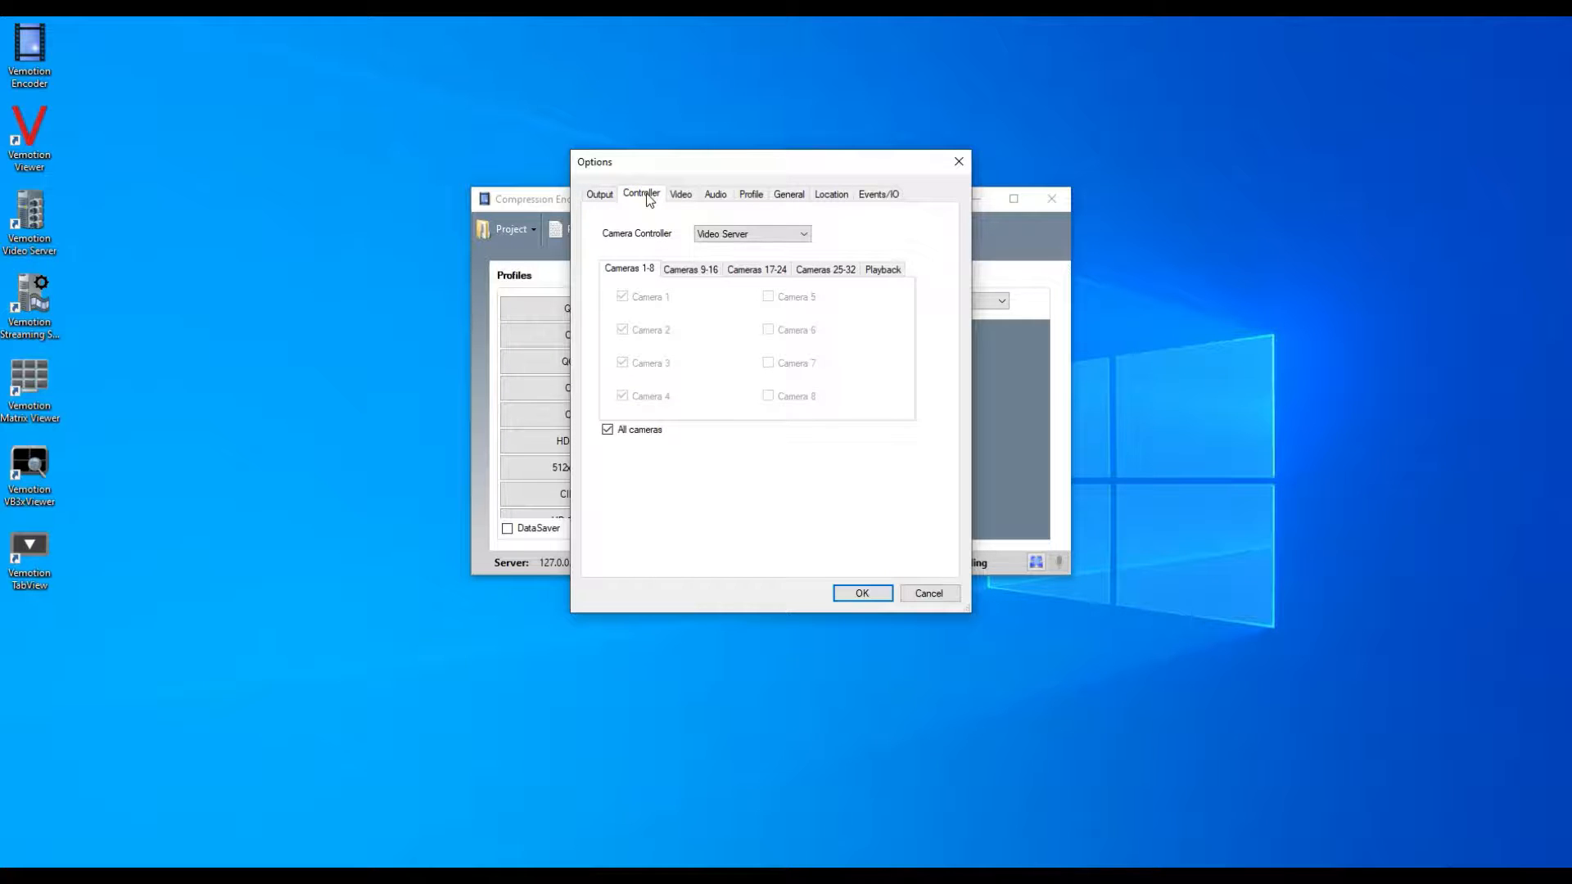
pyautogui.click(680, 195)
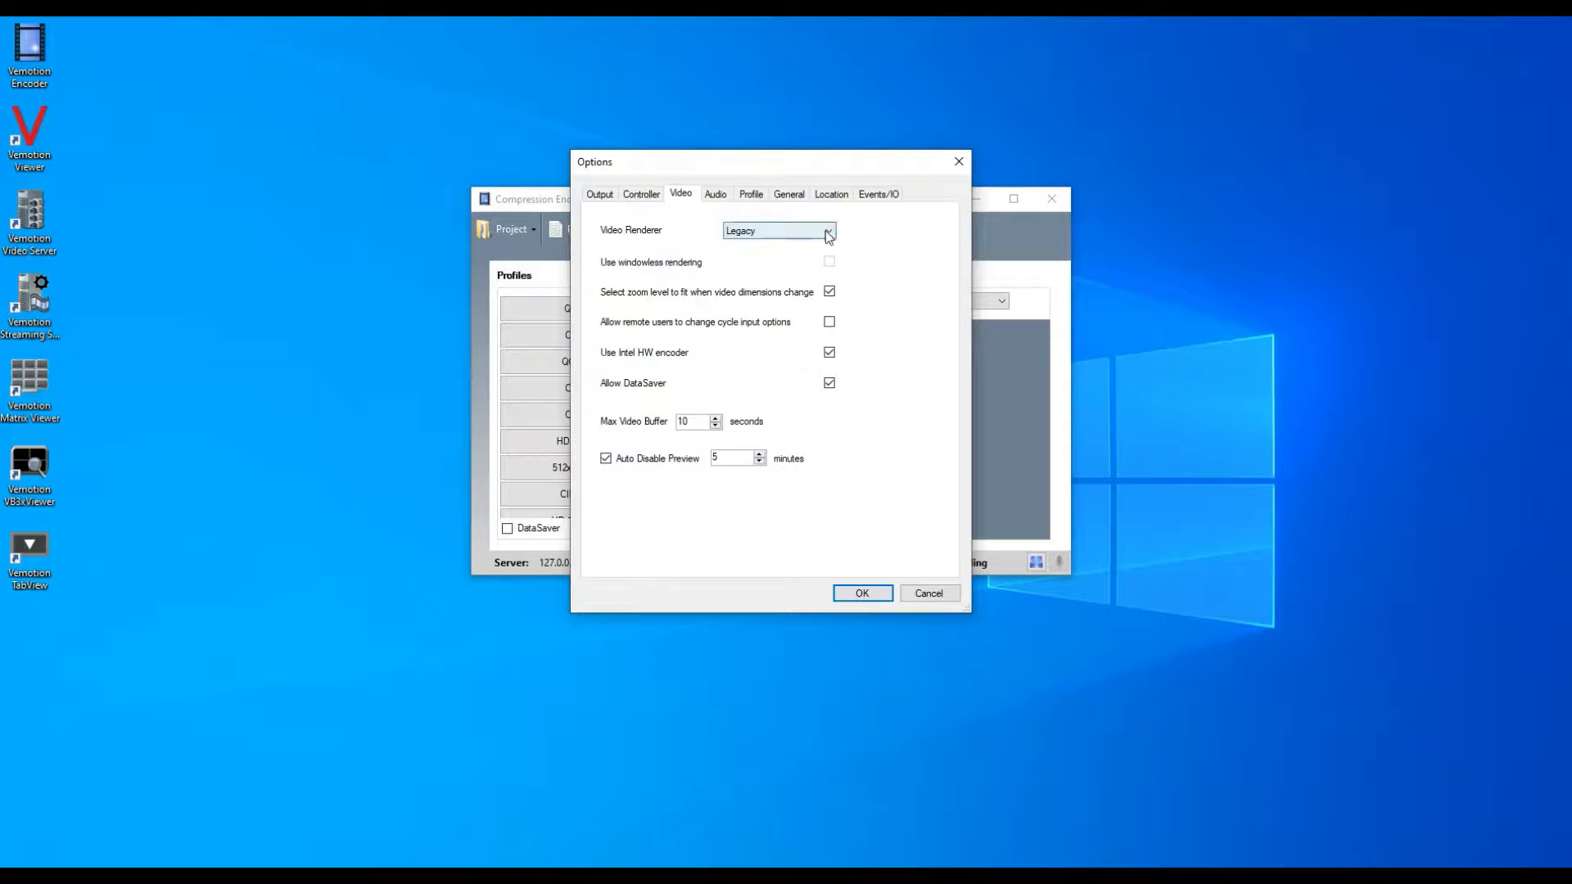
pyautogui.click(778, 230)
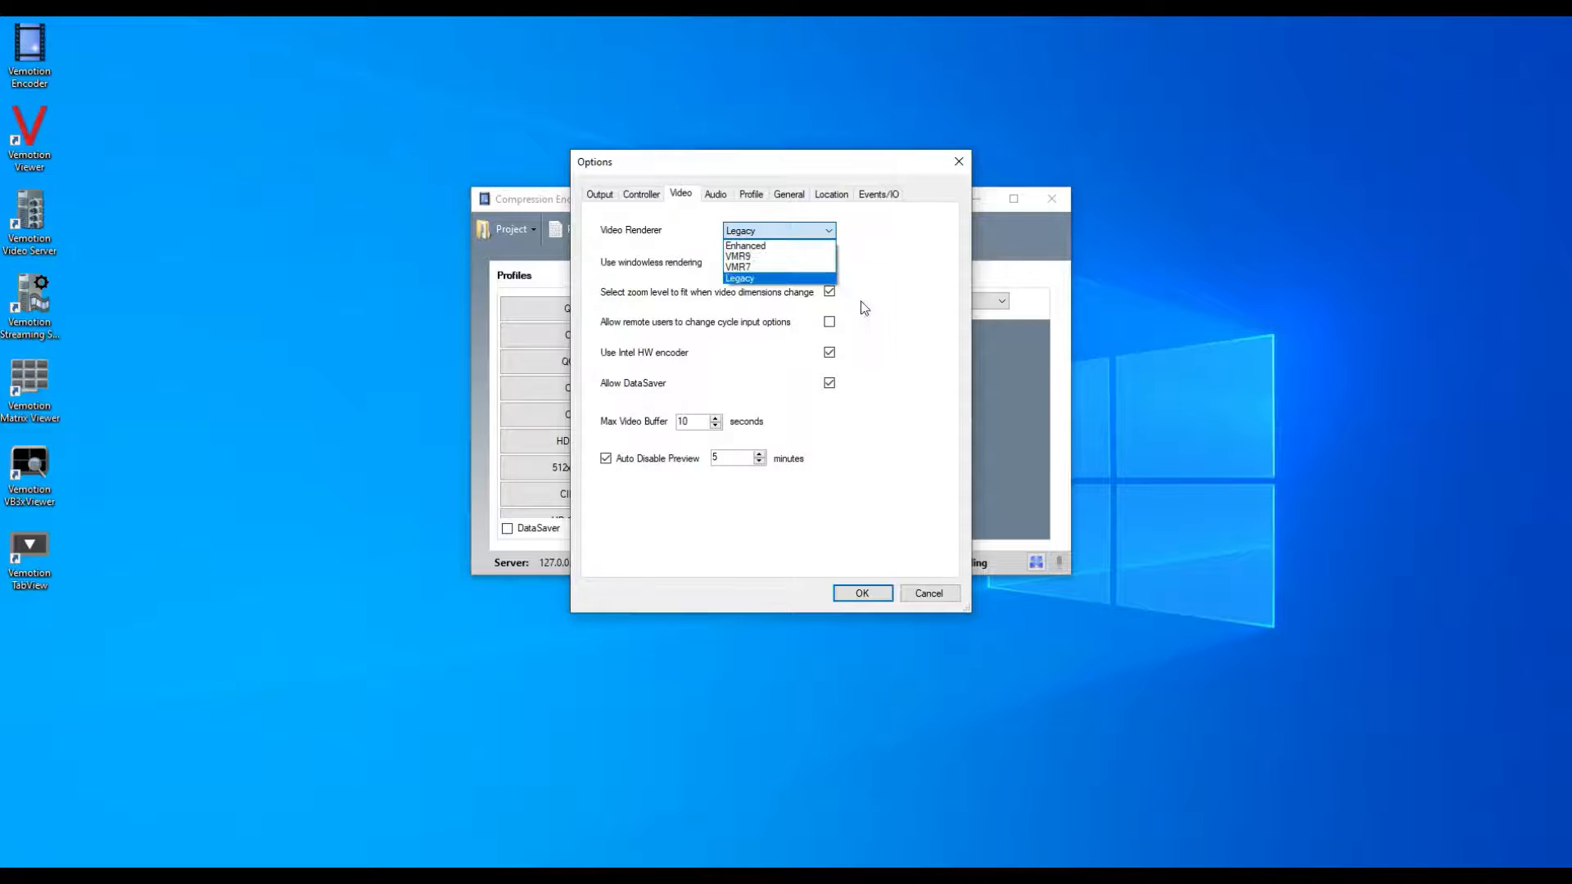
pyautogui.click(897, 322)
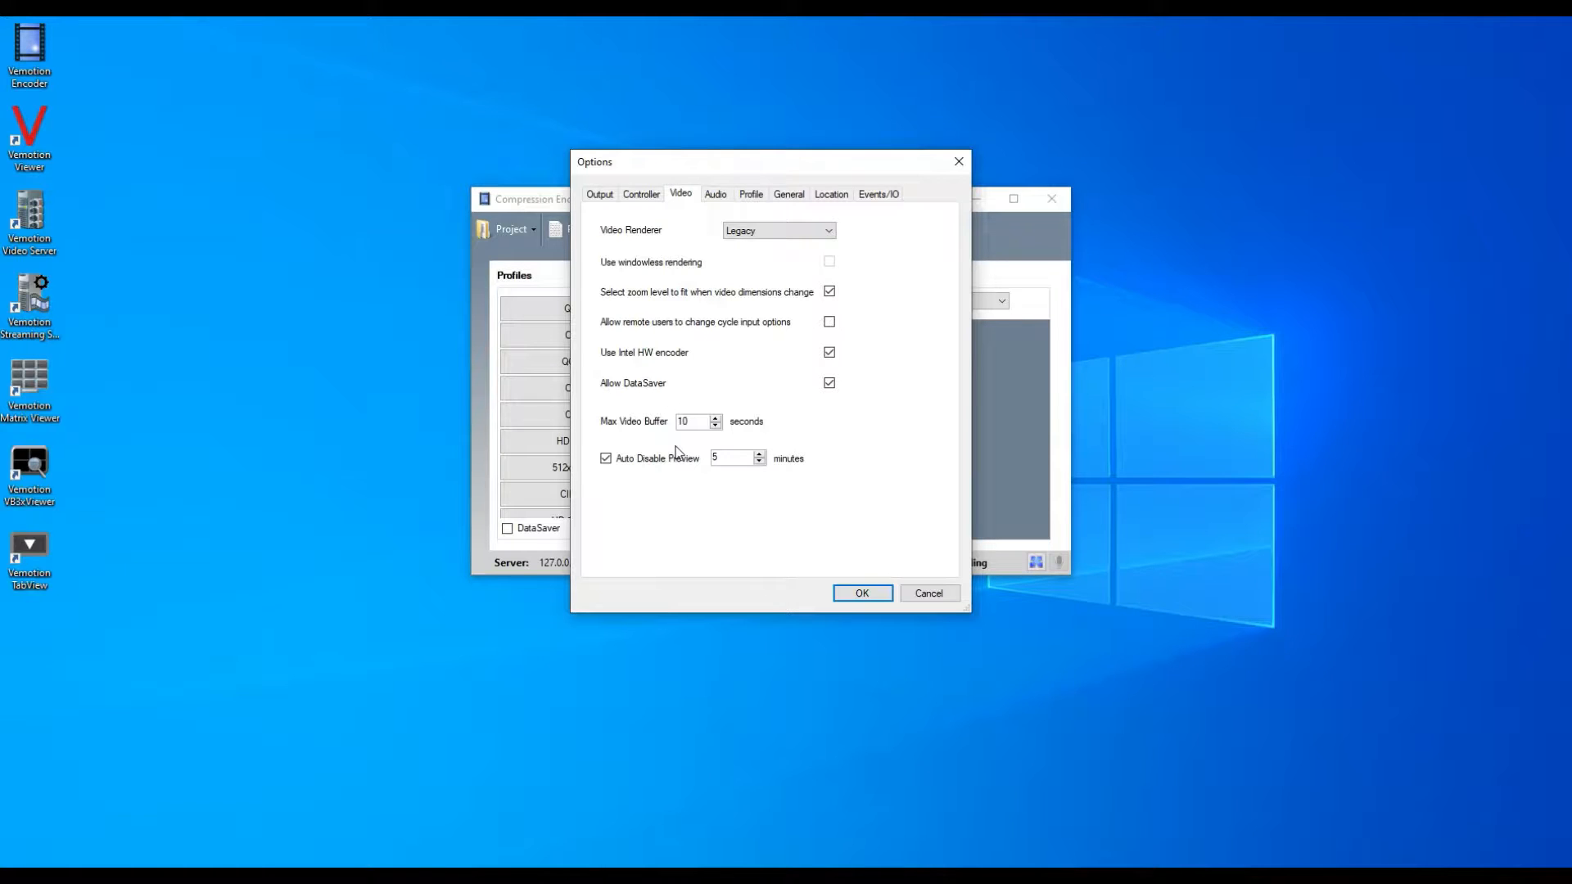
# Review the audio, profile switching, general, location and events/IO options, and accept the options dialog.
pyautogui.click(715, 197)
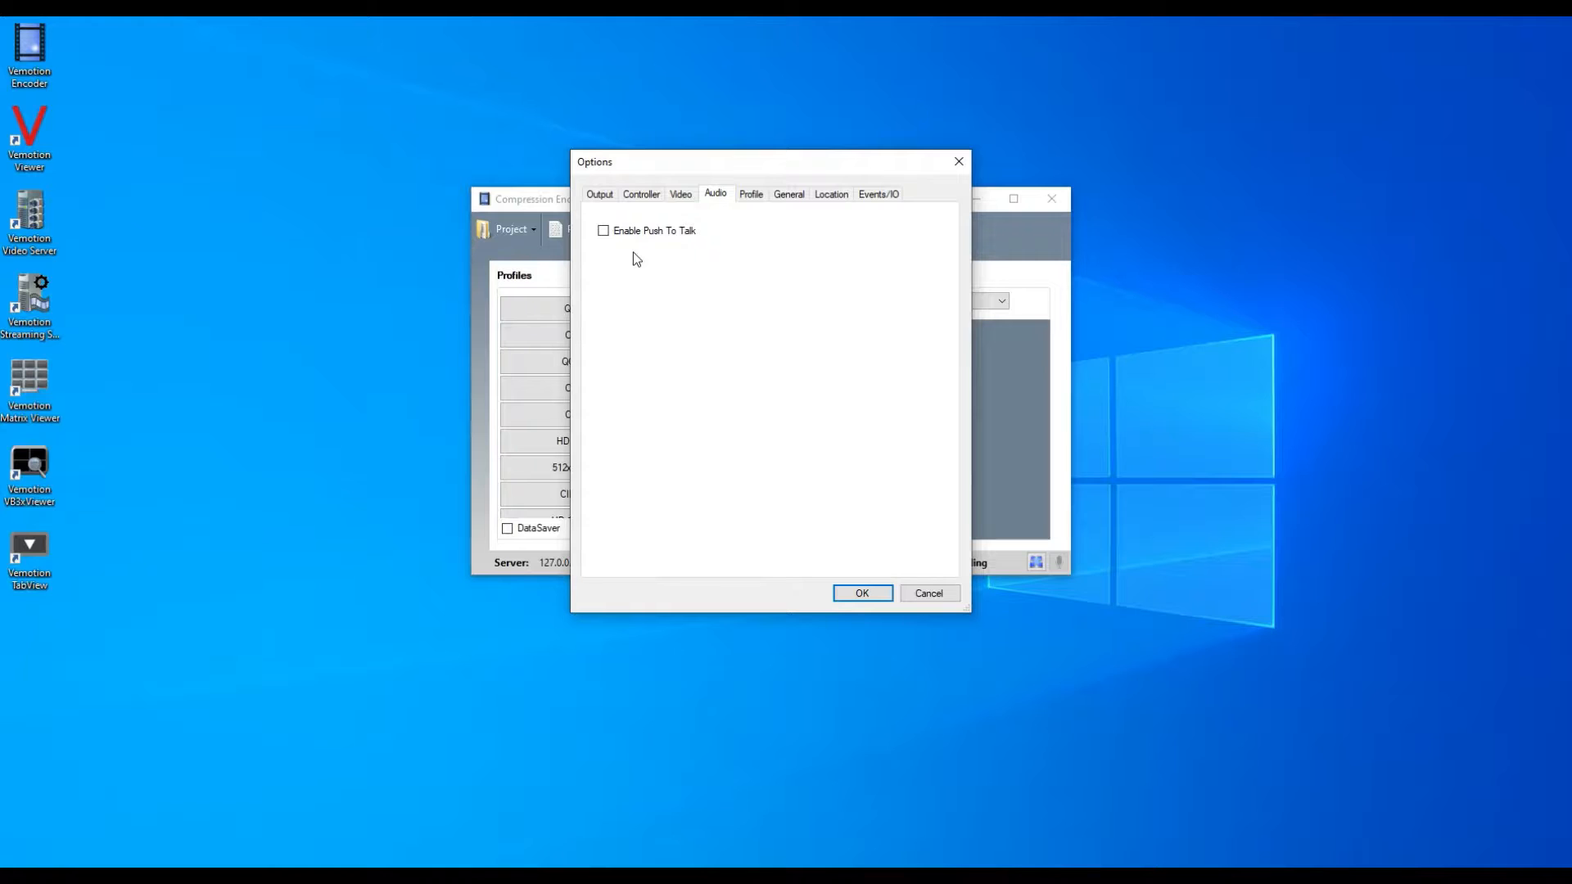
pyautogui.click(751, 194)
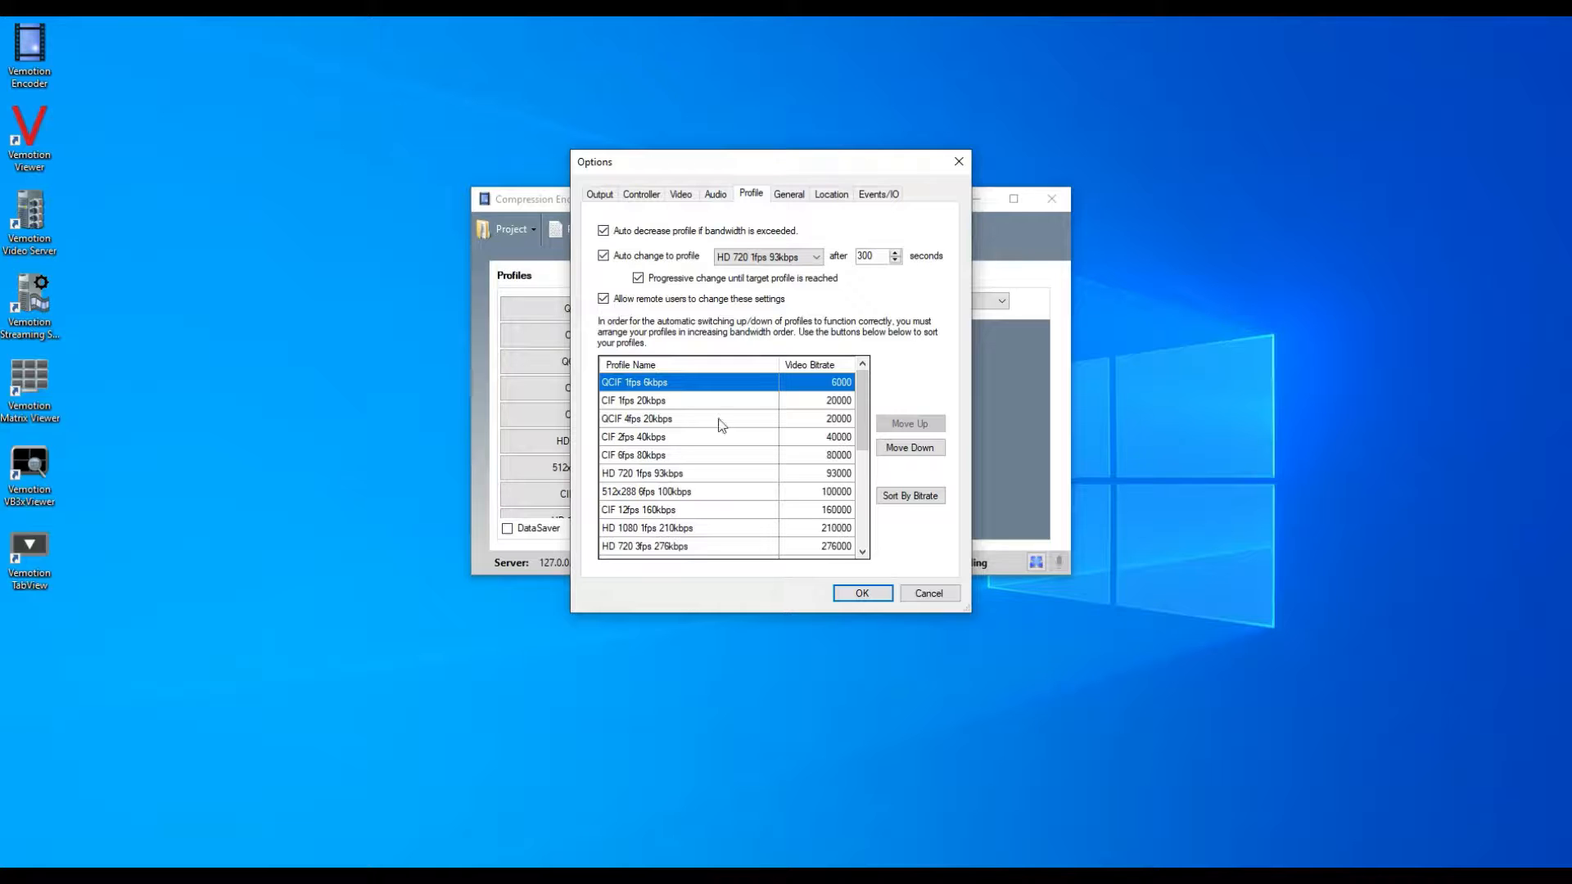
pyautogui.moveTo(863, 411)
pyautogui.mouseDown()
pyautogui.moveTo(866, 497)
pyautogui.moveTo(861, 401)
pyautogui.mouseUp()
pyautogui.click(798, 198)
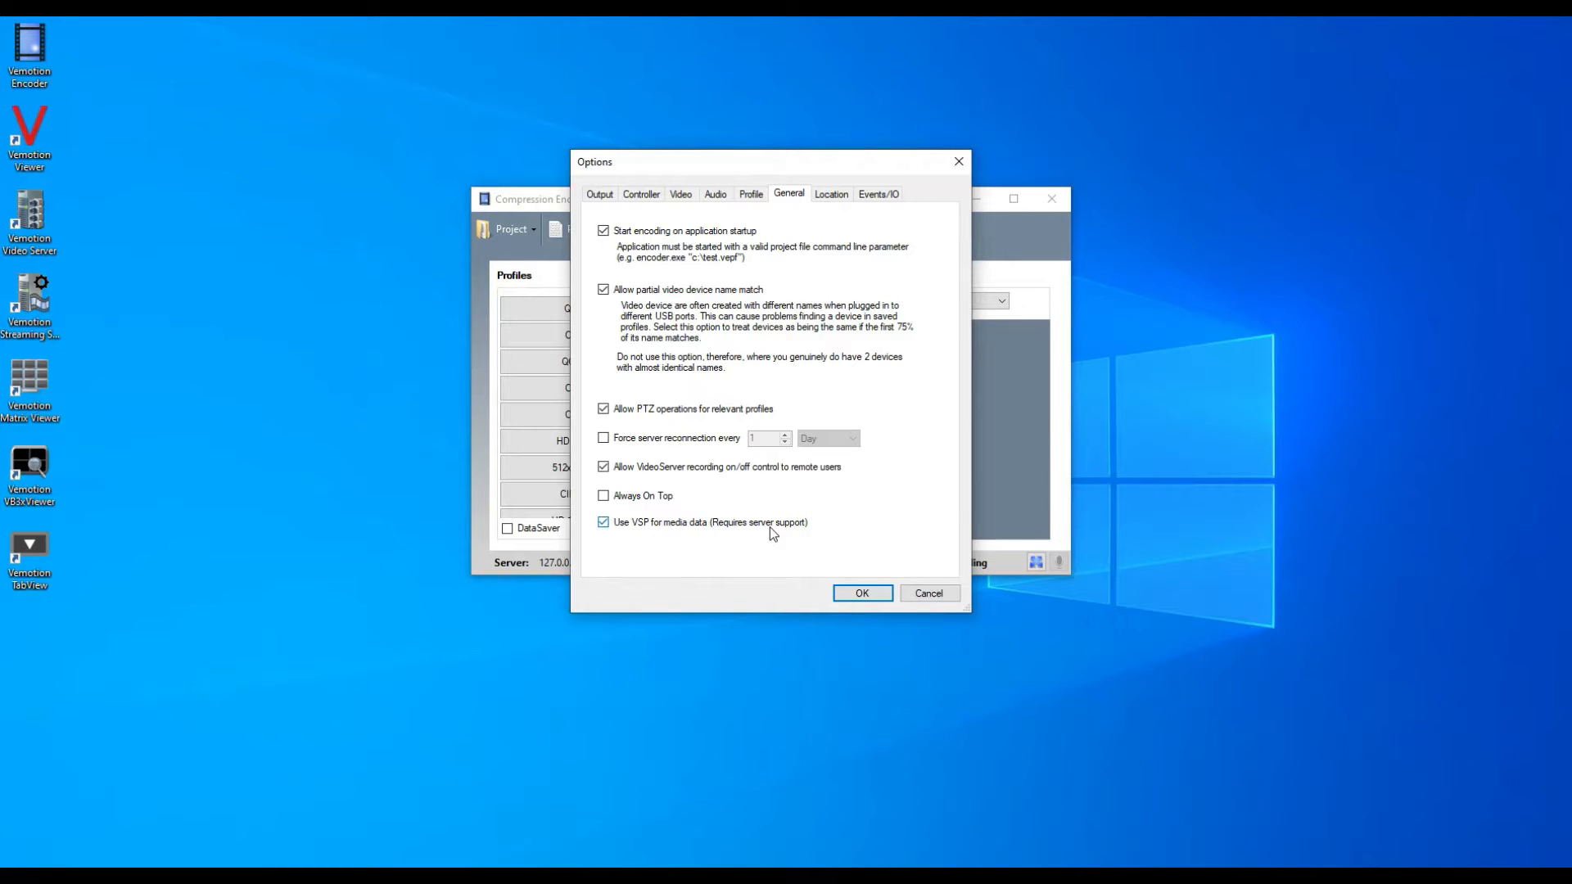
pyautogui.click(831, 195)
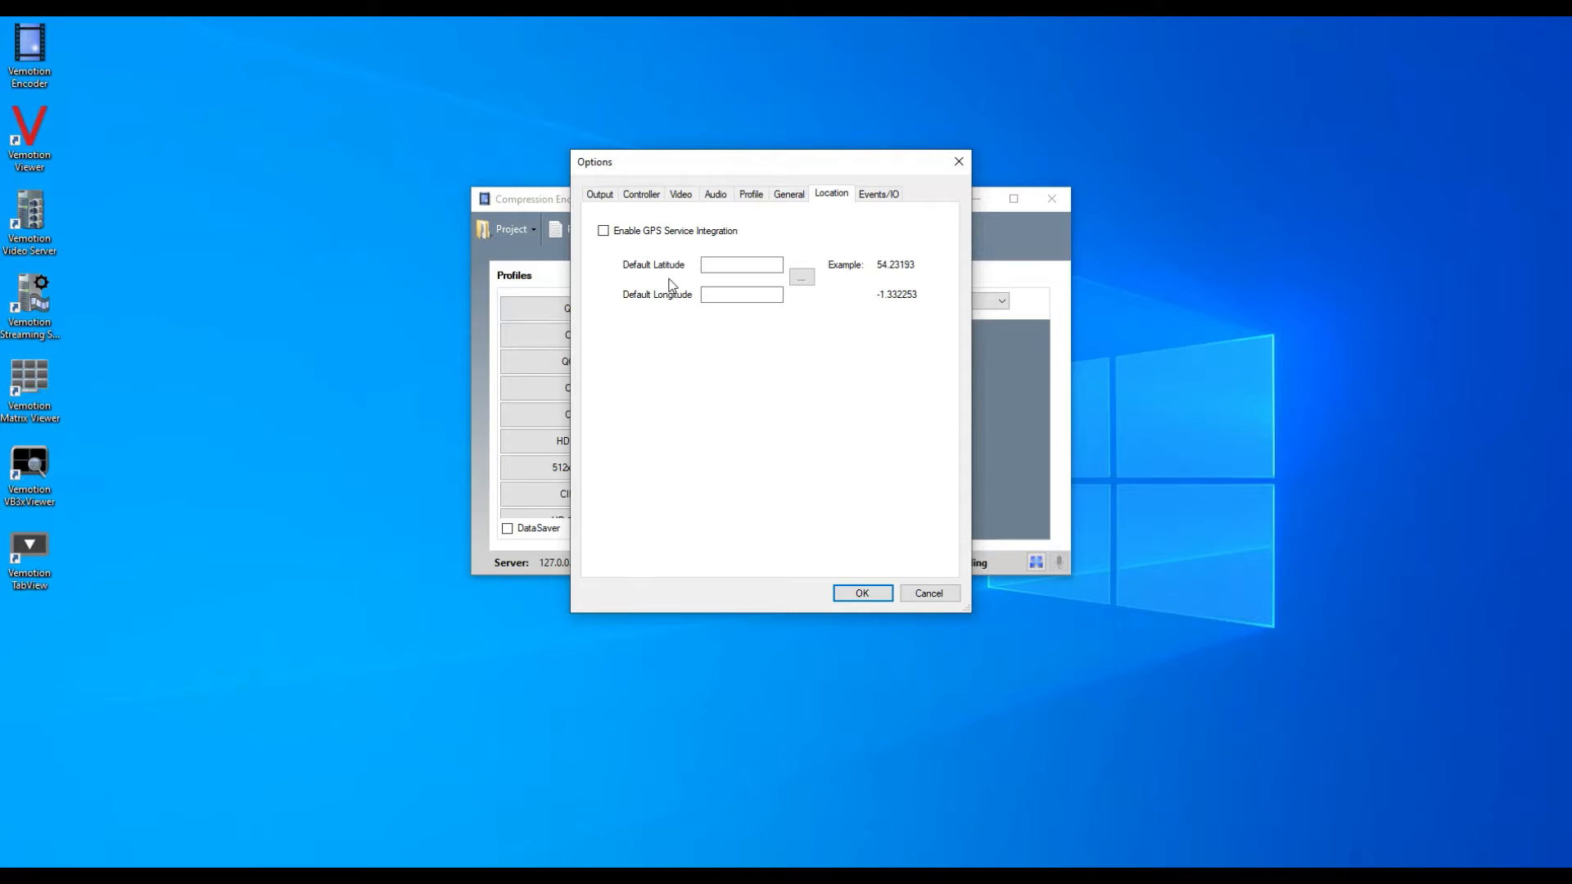
pyautogui.click(878, 194)
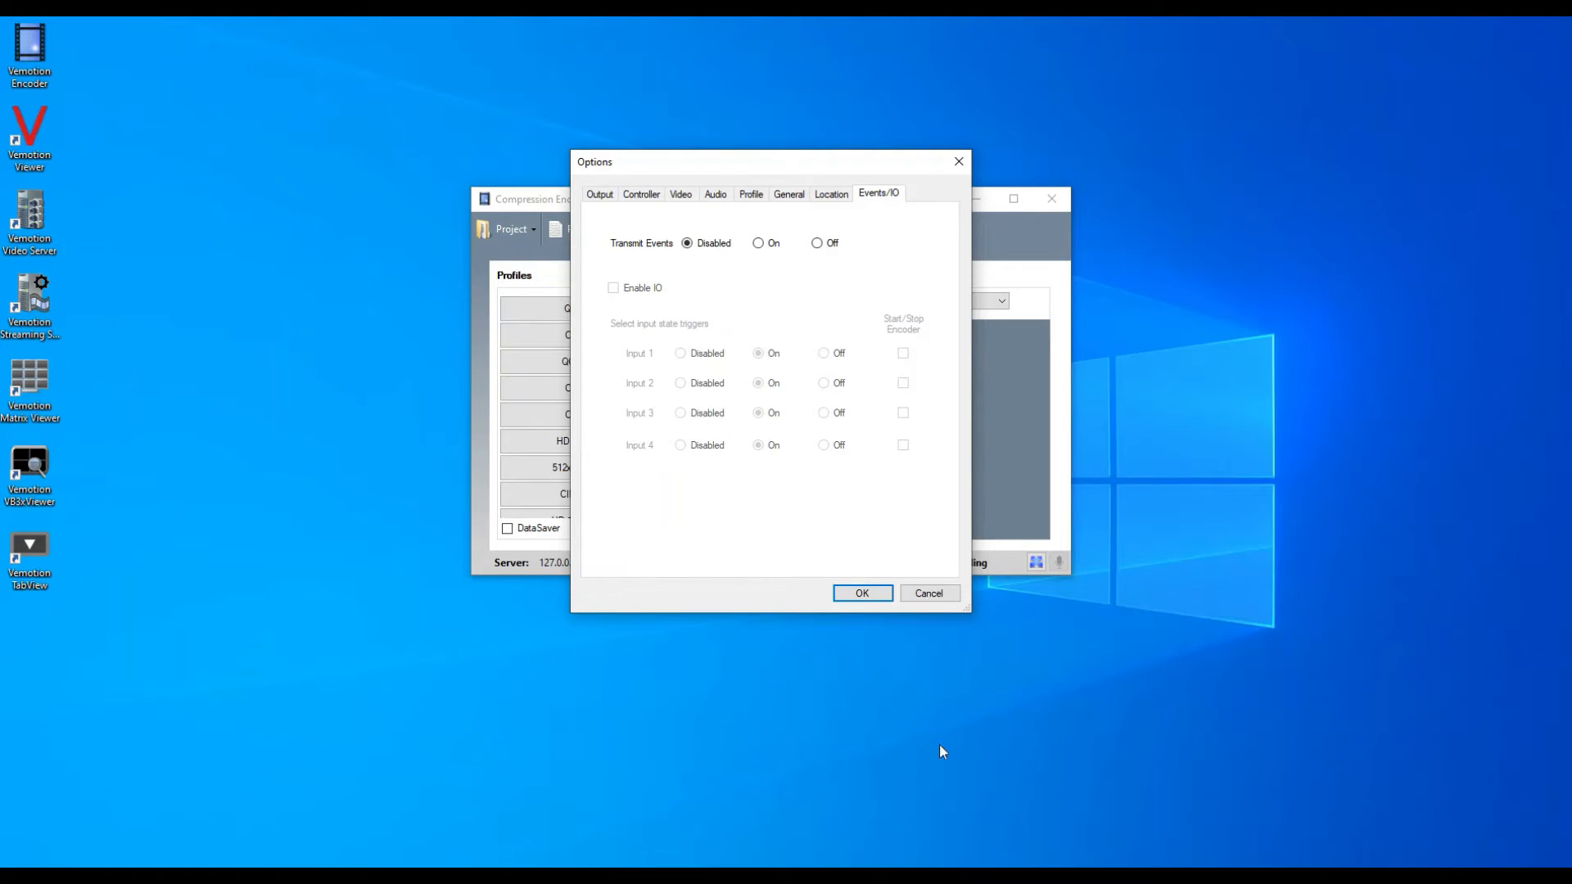
pyautogui.click(886, 592)
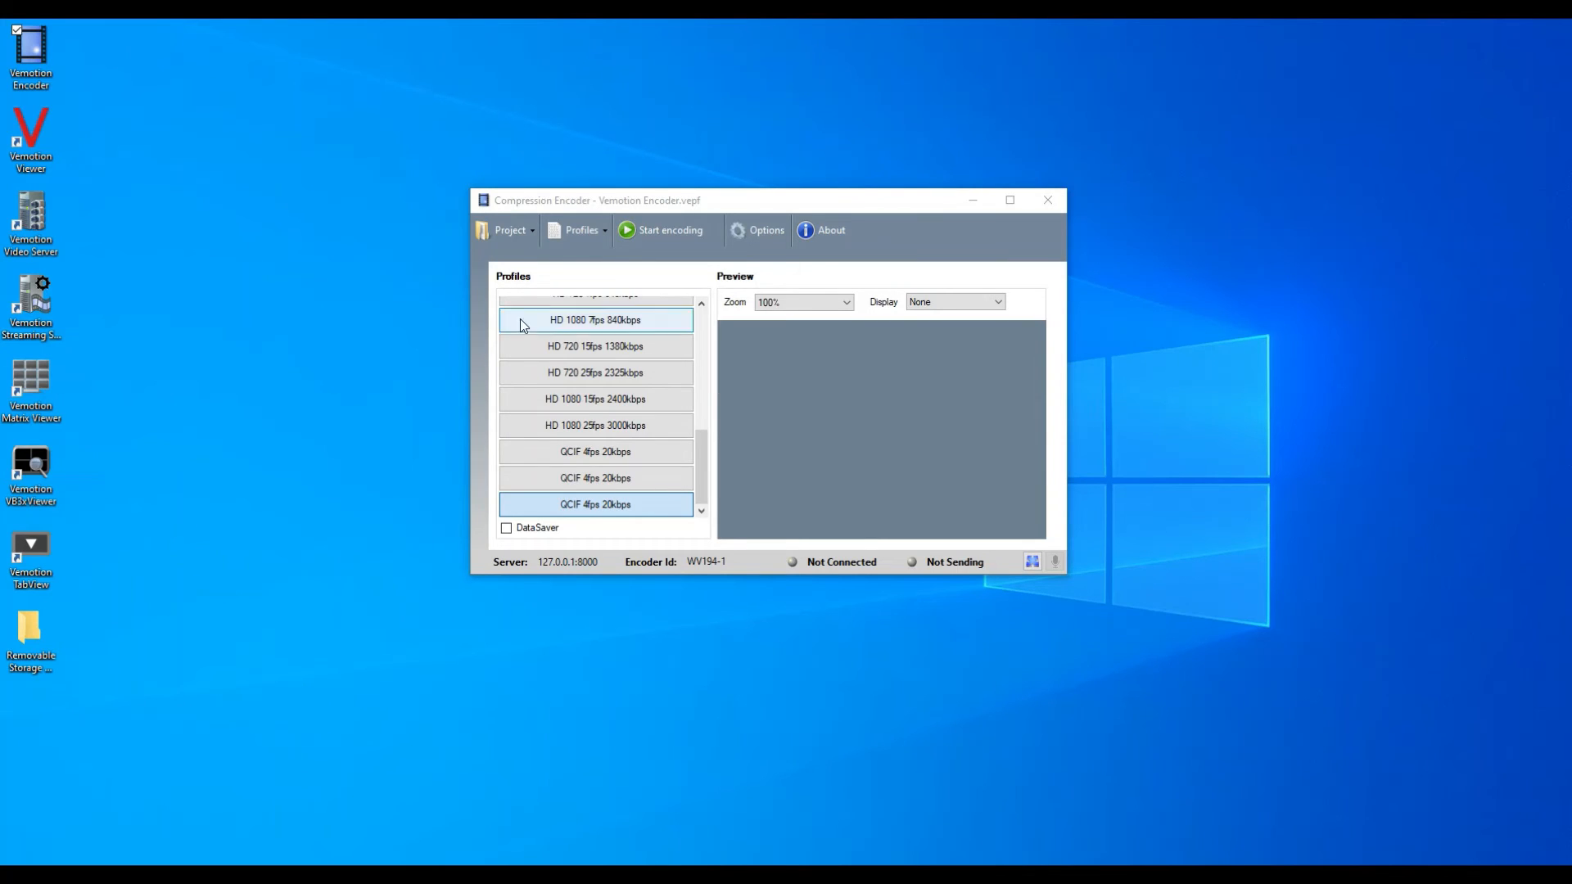
# Save the current encoder project.
pyautogui.click(511, 231)
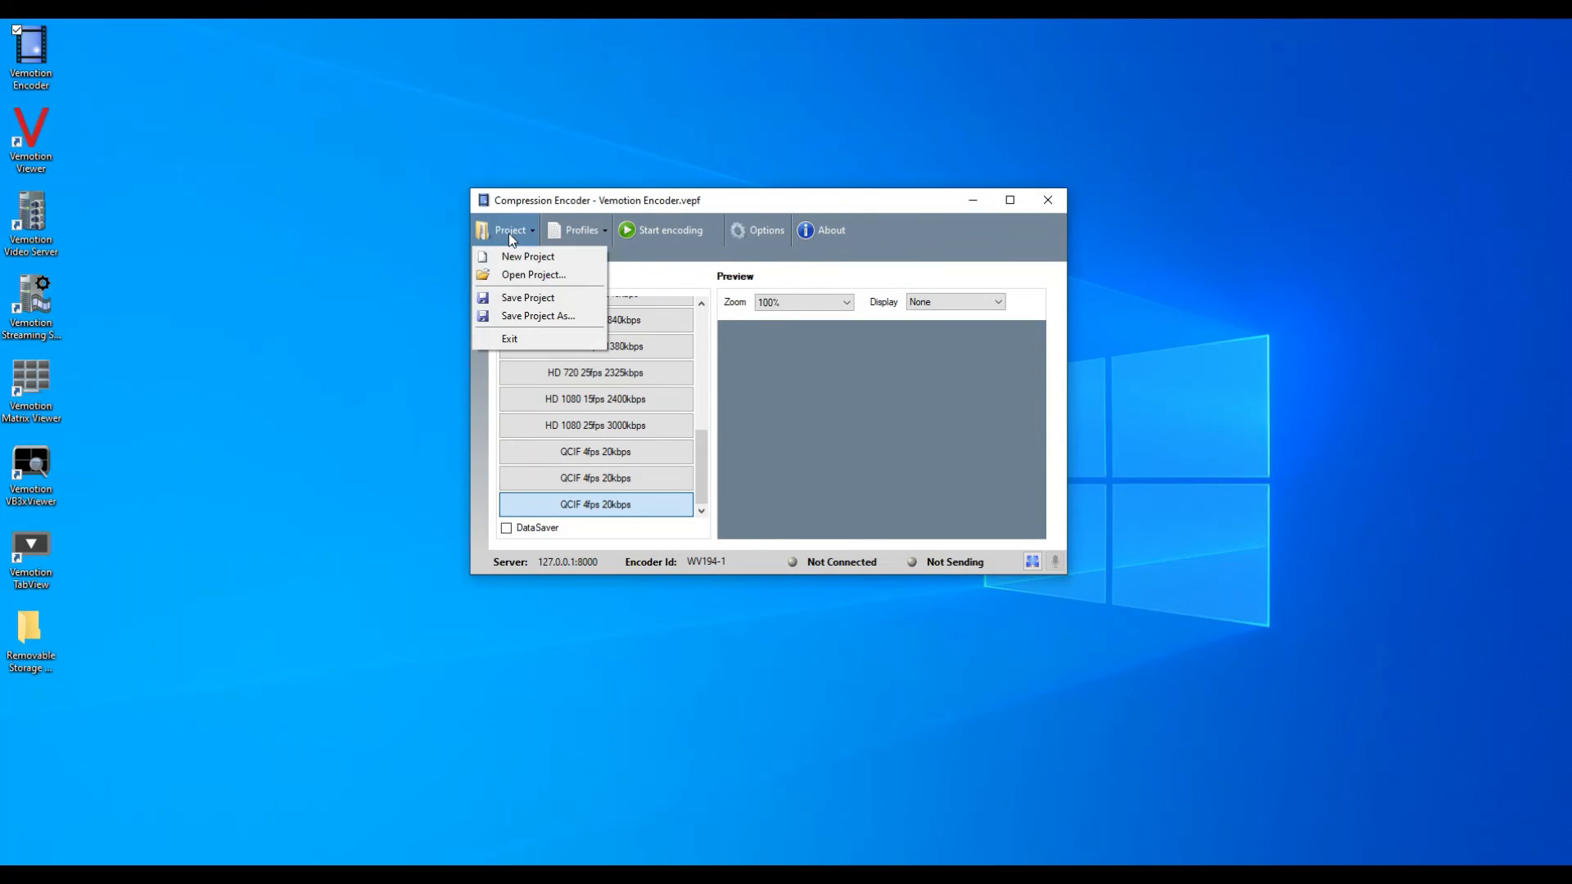
pyautogui.click(530, 298)
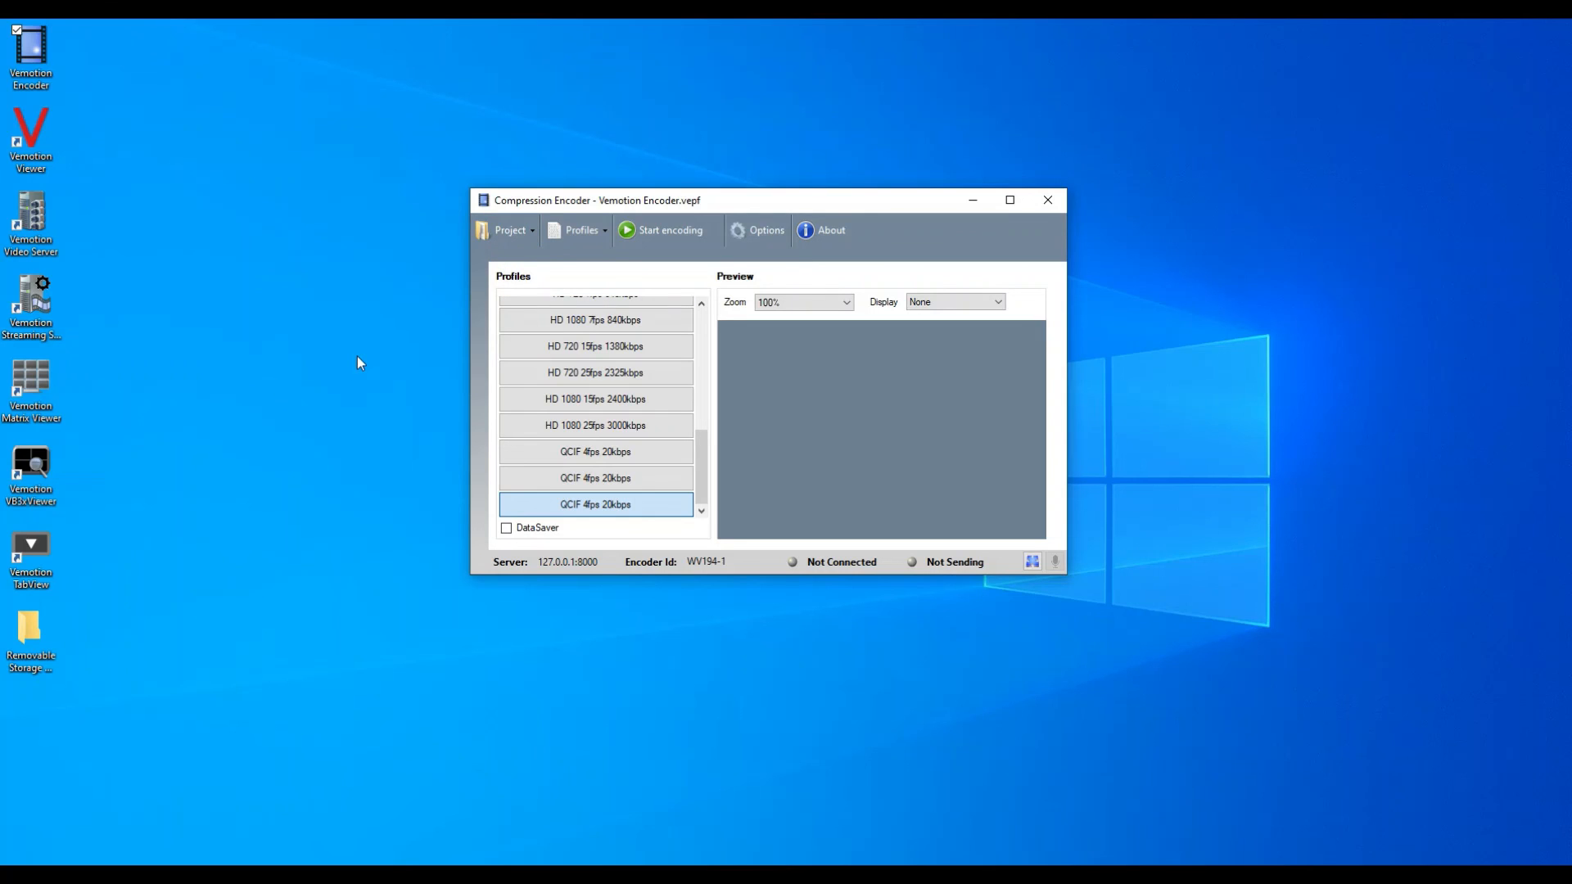